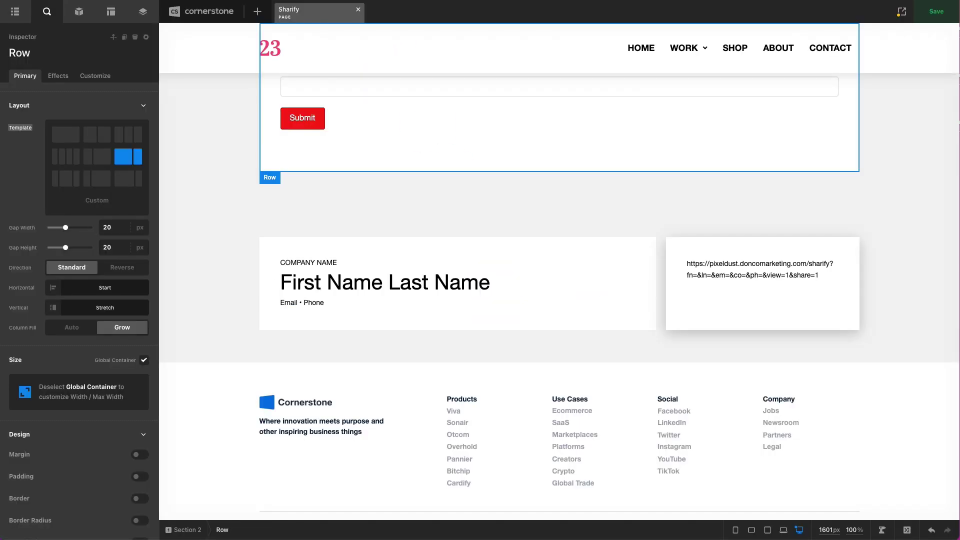
- Scroll up the Sharify page canvas to view the business-card row
scroll(275, 255, "up", 2)
- Scroll the canvas up and down to review the form and business card
scroll(275, 252, "up", 1)
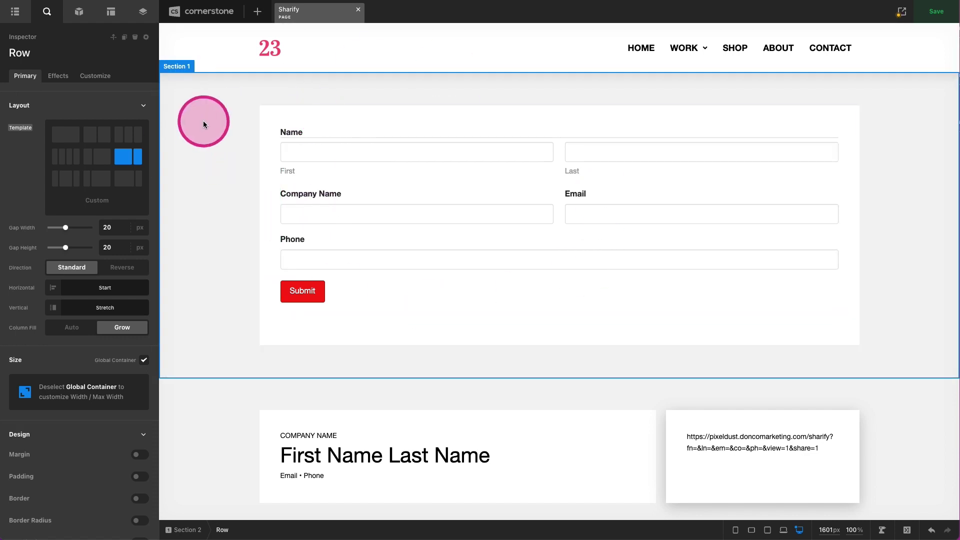
scroll(226, 136, "down", 4)
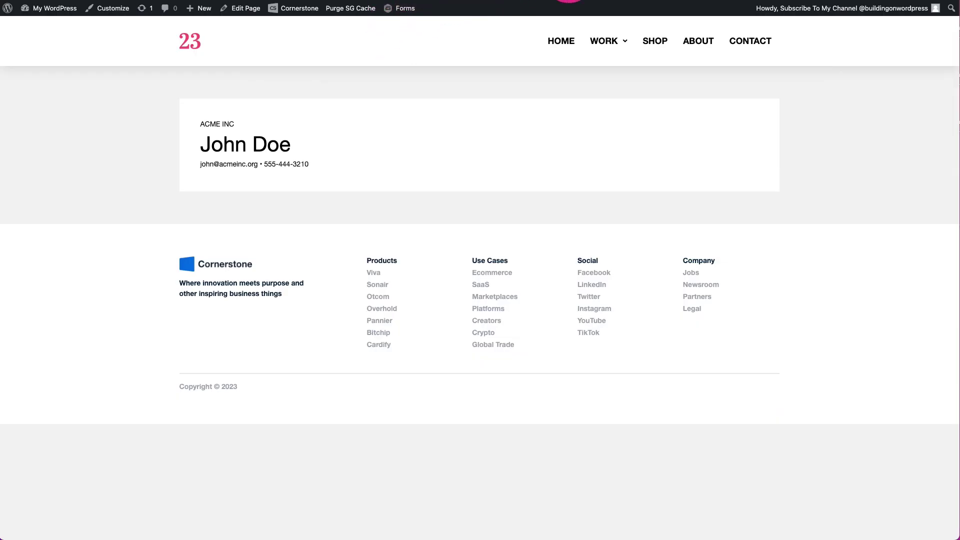
- Reload the page with &share=1 and copy the share URL from the link card
key("super+l")
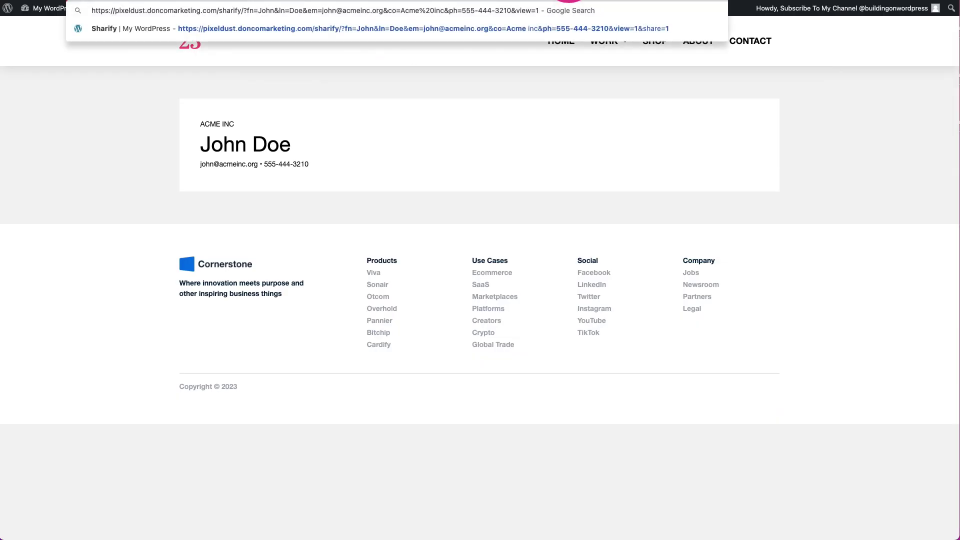
key("Return")
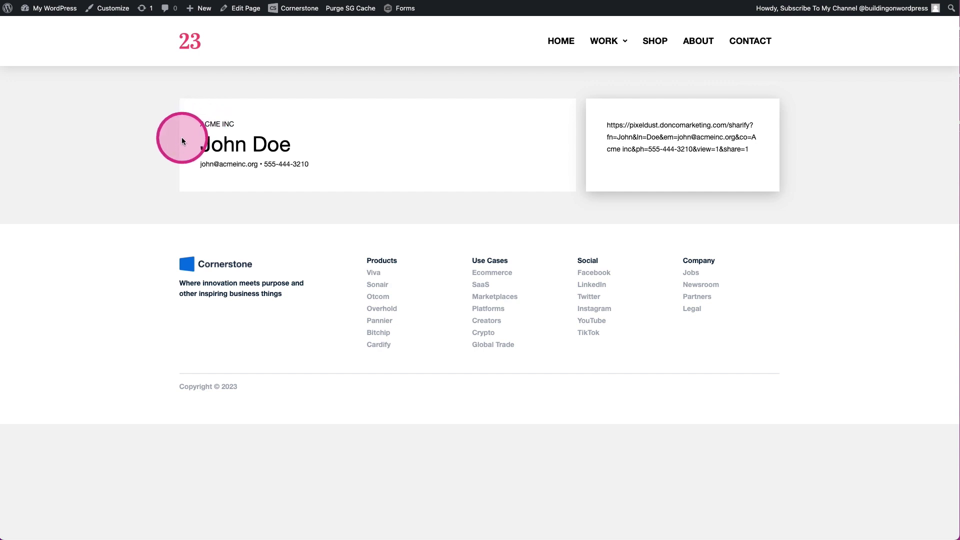
left_click_drag(154, 100, 440, 193)
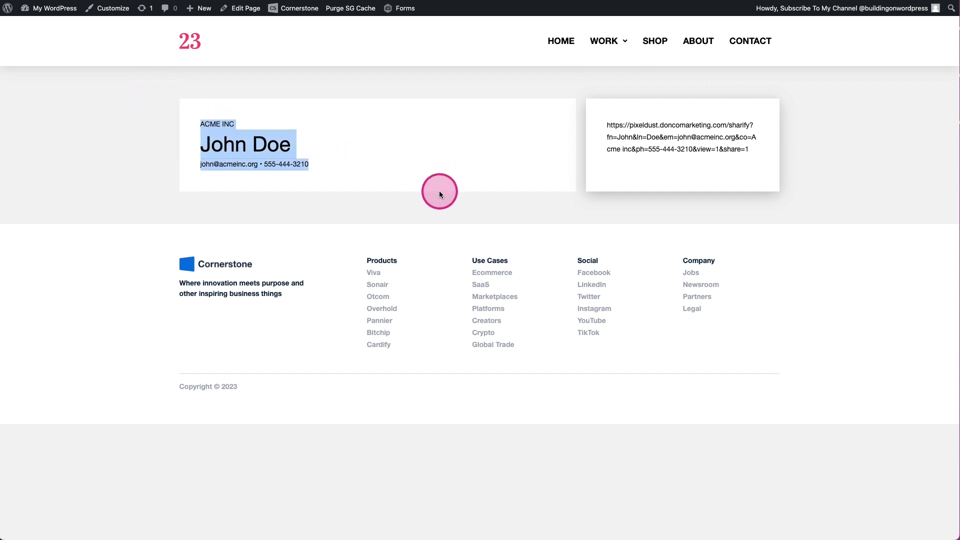
left_click(440, 193)
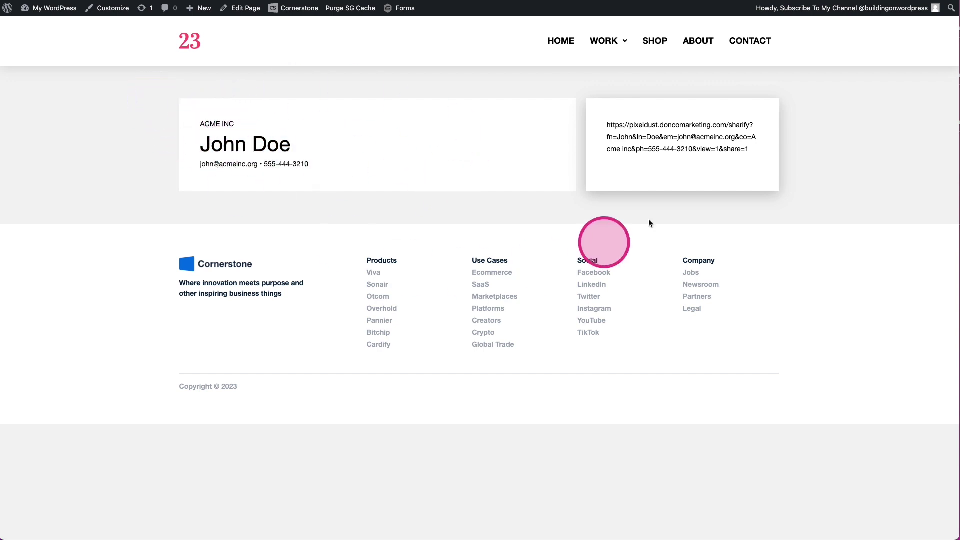
left_click_drag(750, 154, 591, 131)
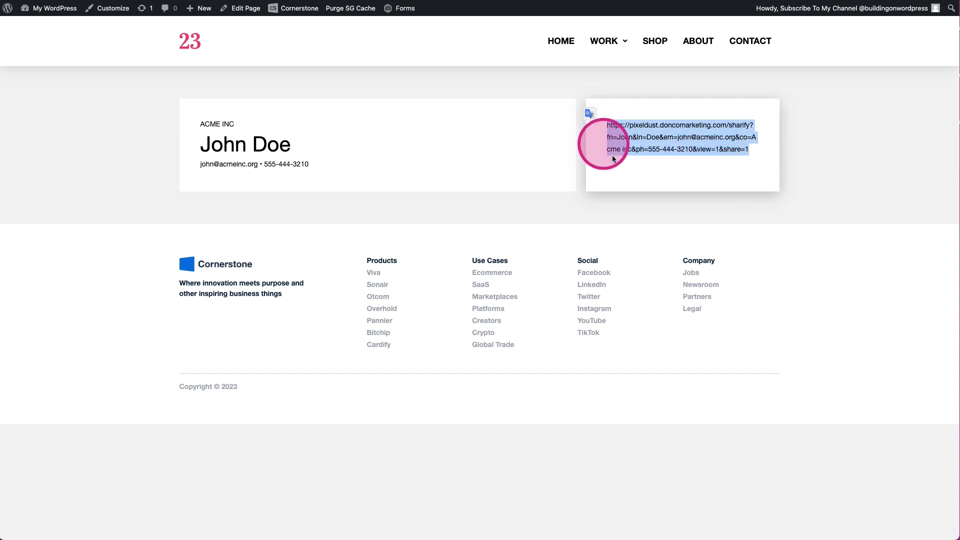
right_click(635, 147)
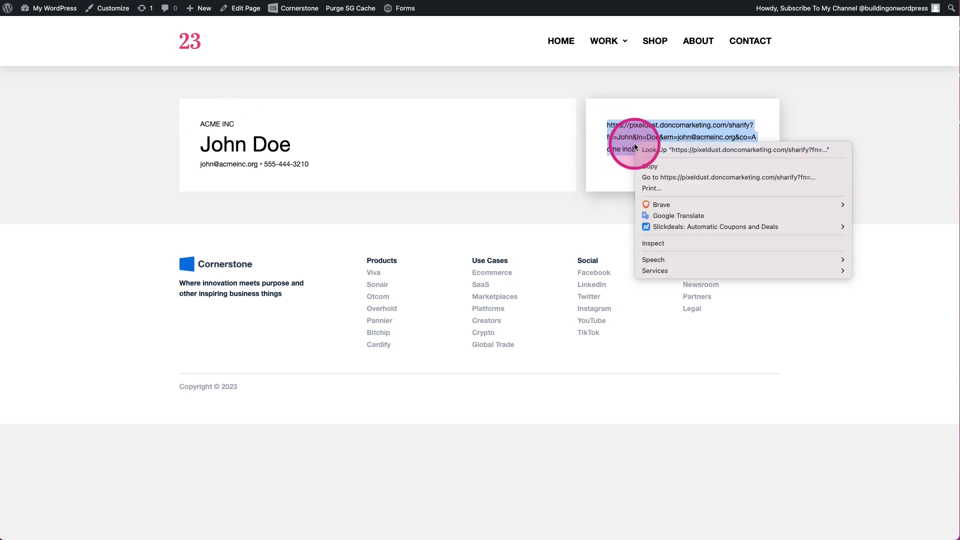
left_click(650, 166)
left_click(624, 182)
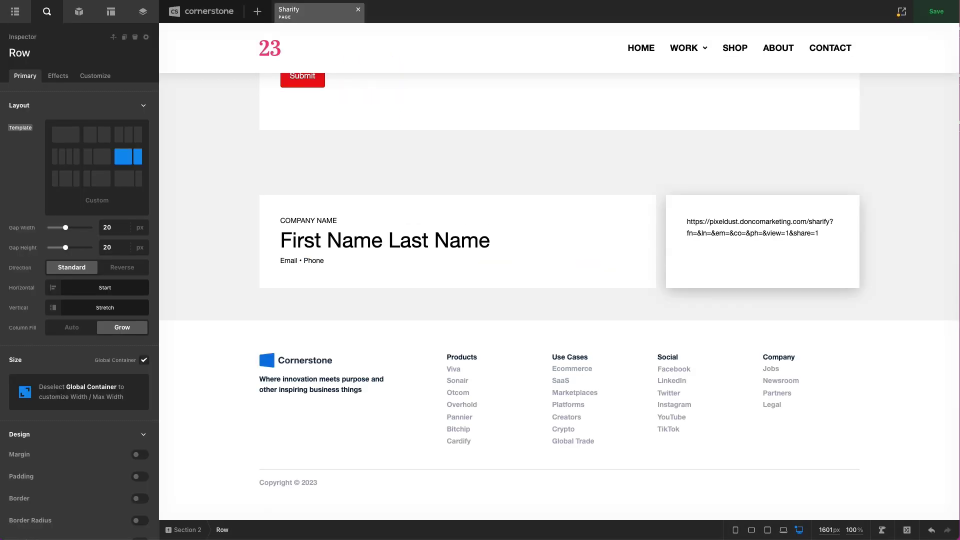
- Search elements for 'button' and drop a Button into Column 2 under the share URL
left_click(86, 21)
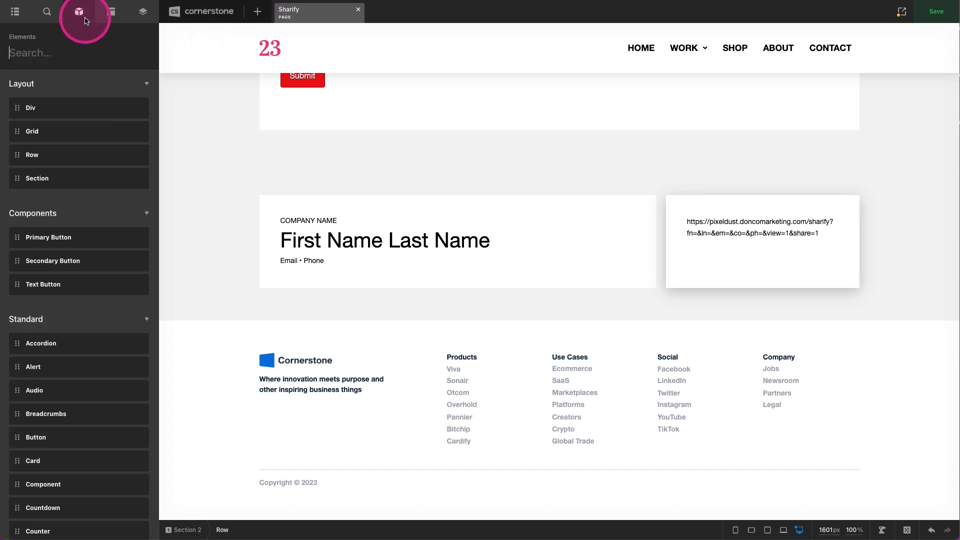
type("button")
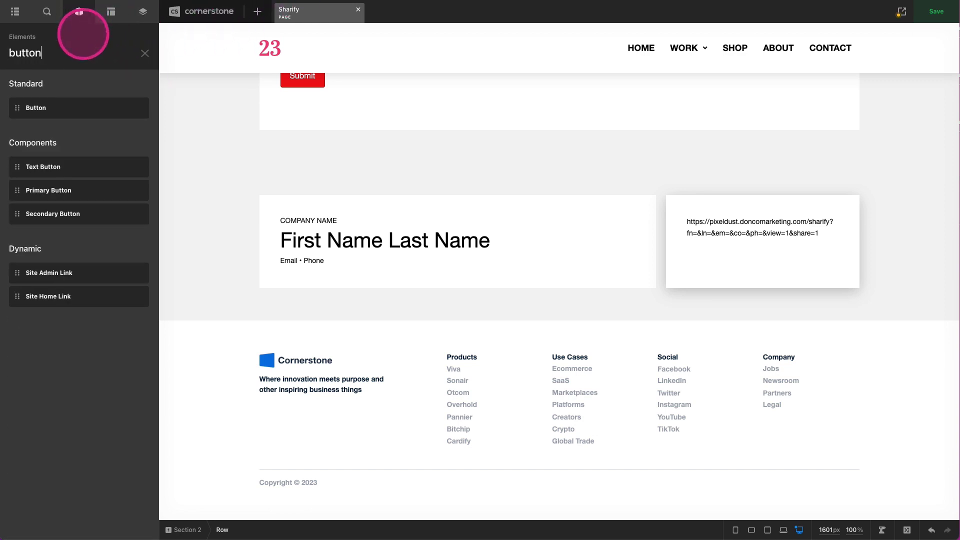
left_click_drag(38, 103, 688, 278)
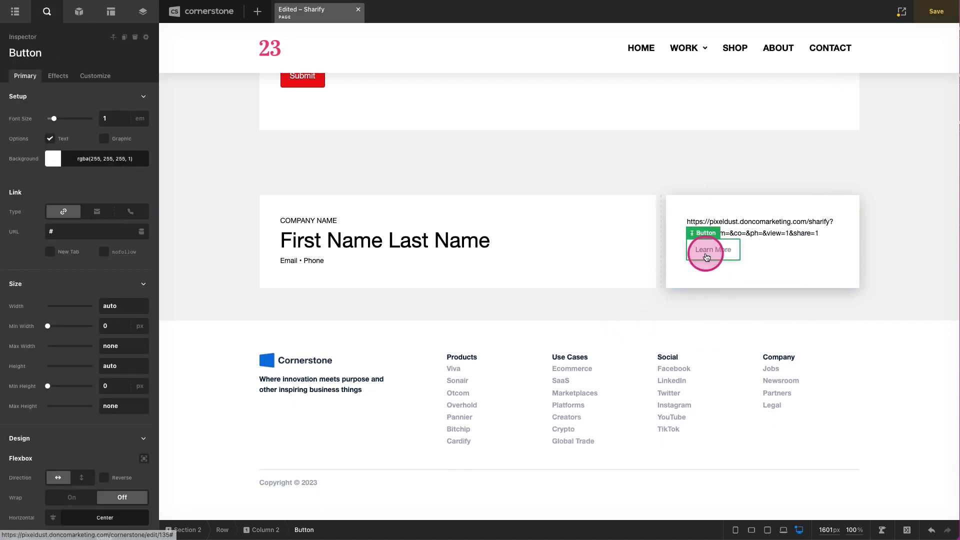
- Give the button a green rgb(49,194,136) background and enable its Graphic
left_click(90, 159)
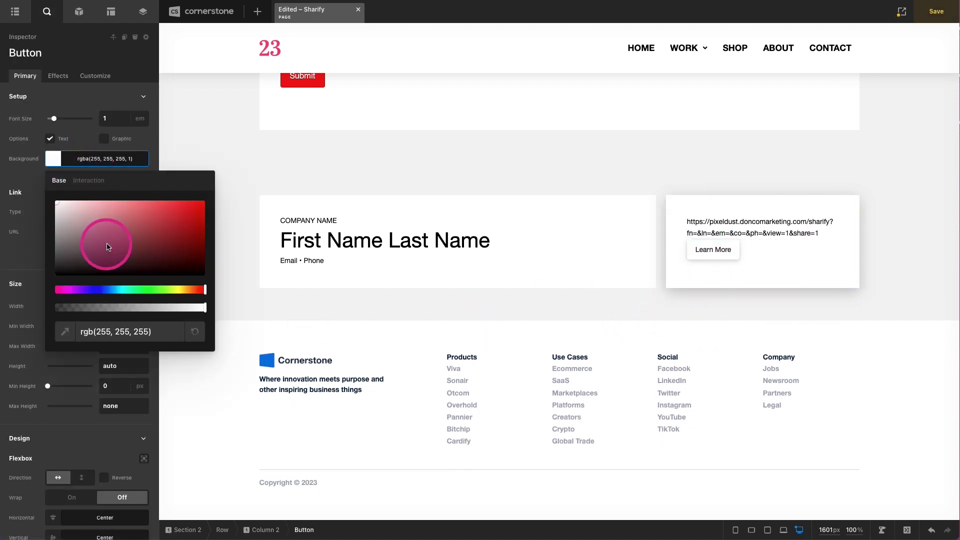
left_click(140, 290)
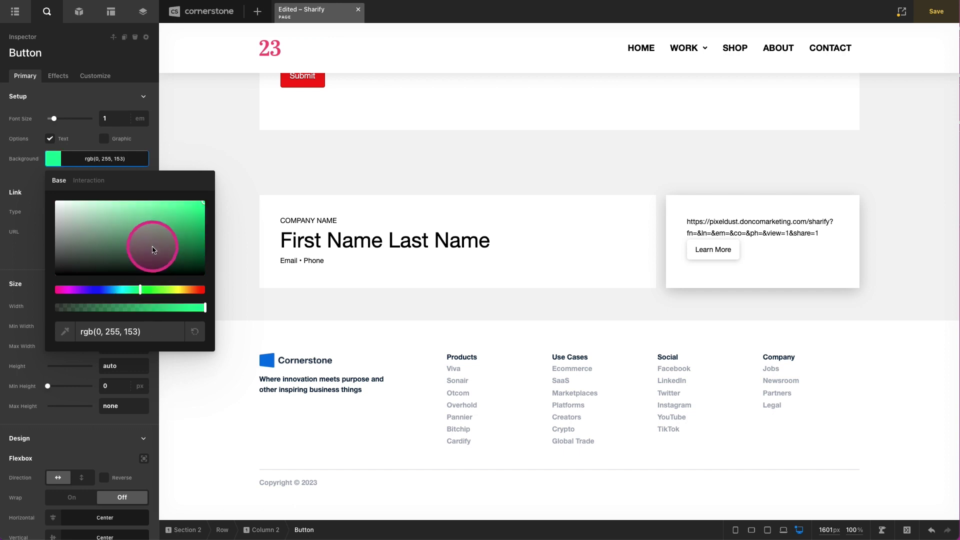
left_click(167, 218)
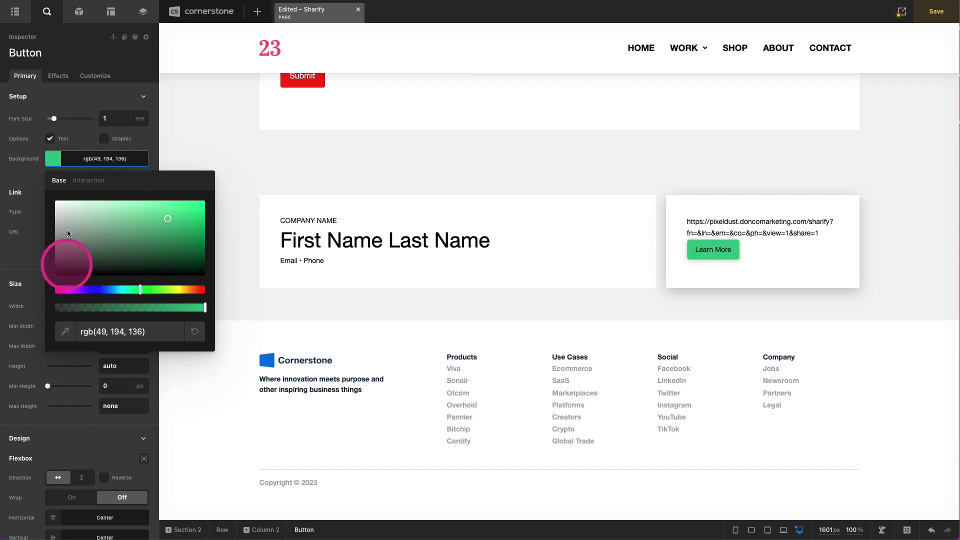
left_click(64, 158)
left_click(105, 139)
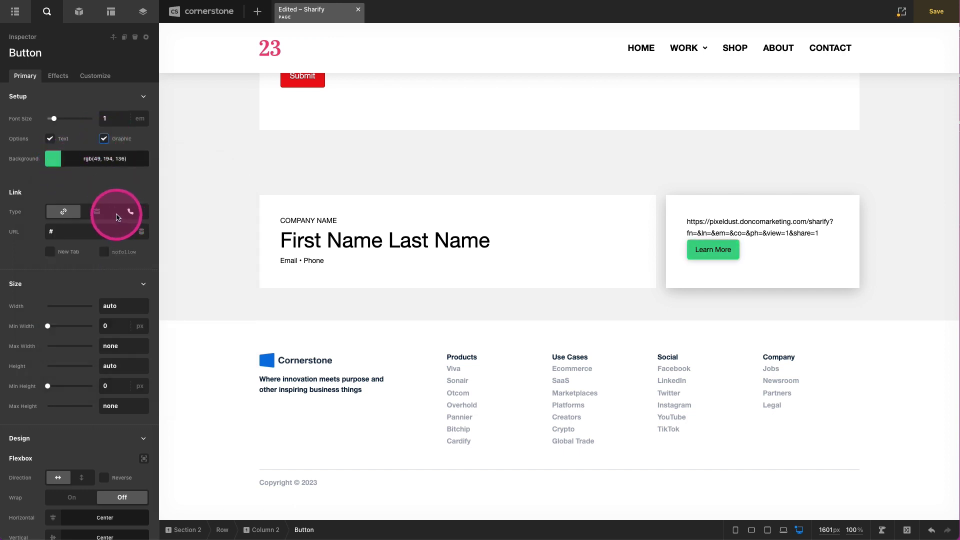
- Make the button's normal and hover text colours white
scroll(105, 215, "down", 10)
scroll(105, 214, "down", 8)
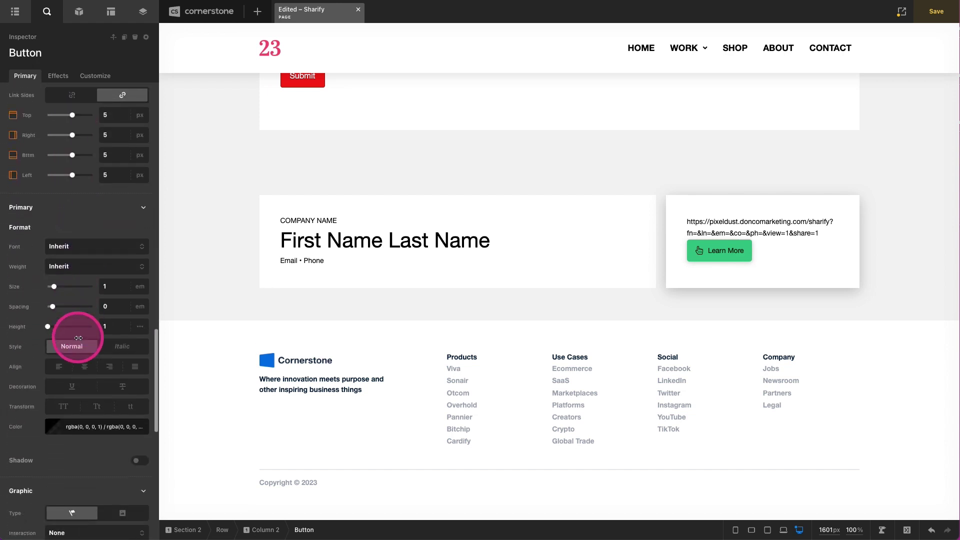
left_click(80, 395)
left_click(56, 234)
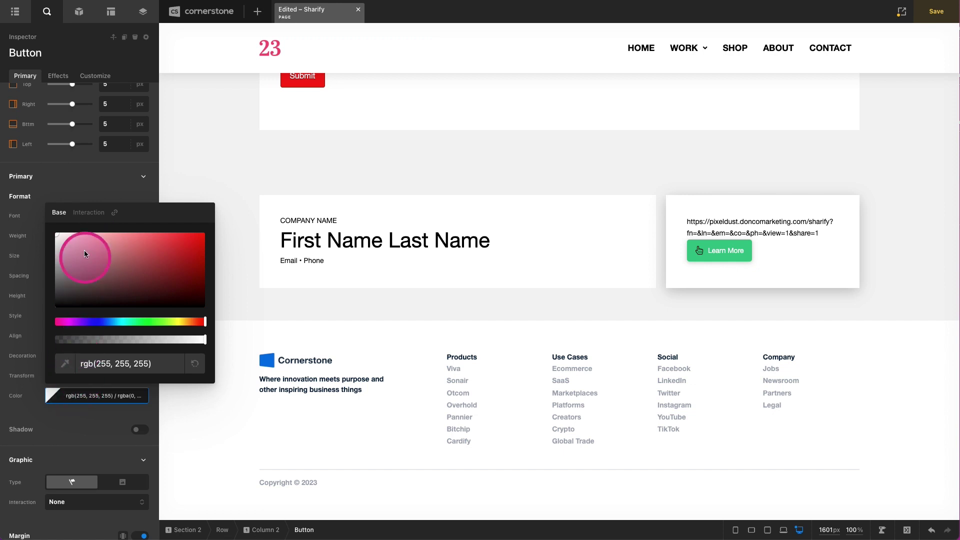
left_click(88, 212)
left_click(56, 234)
- Choose the copy icon for the button and make it white
scroll(79, 402, "down", 6)
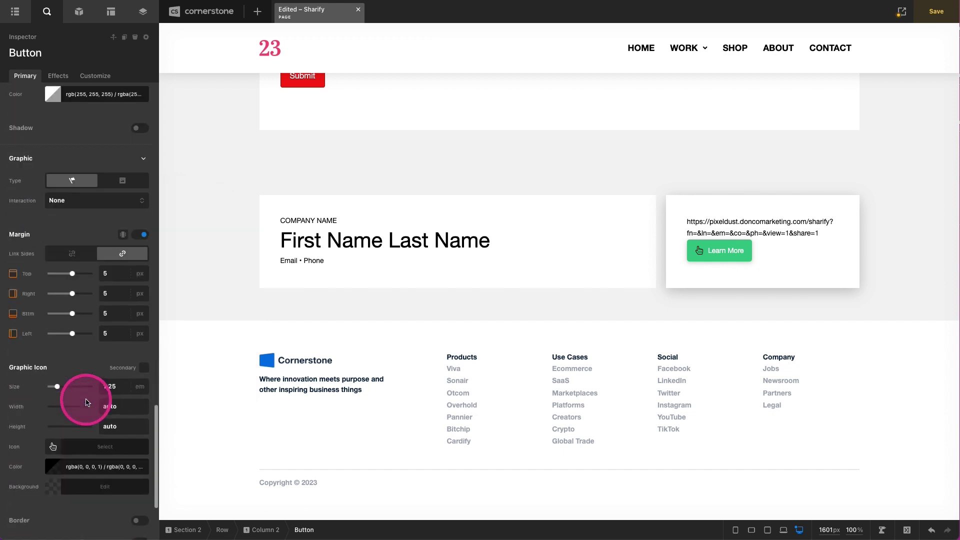
left_click(54, 447)
type("copy")
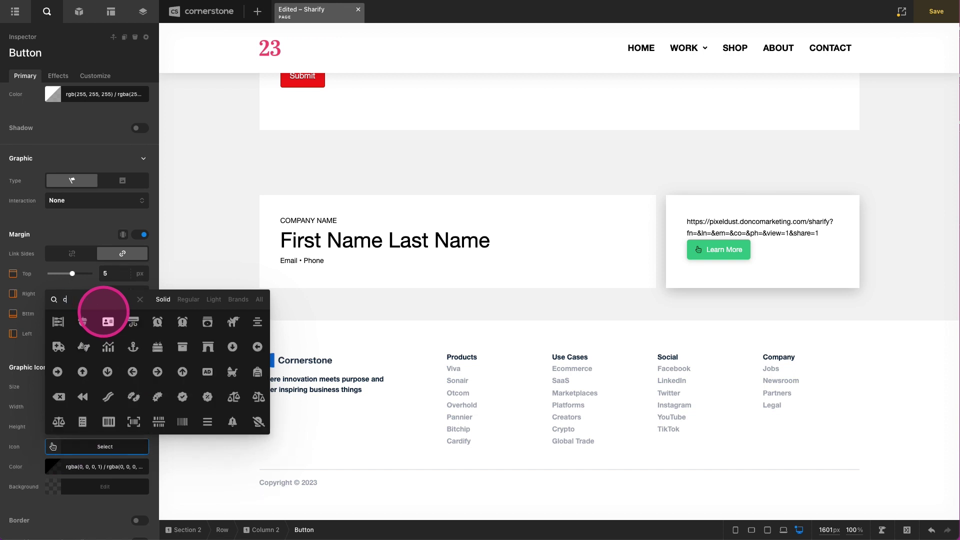
left_click(58, 322)
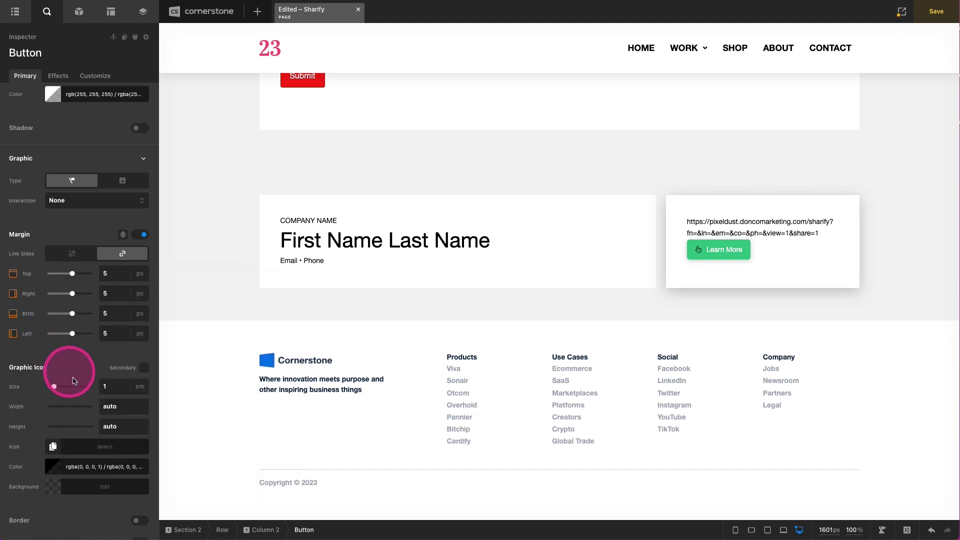
left_click(78, 466)
left_click_drag(105, 354, 52, 299)
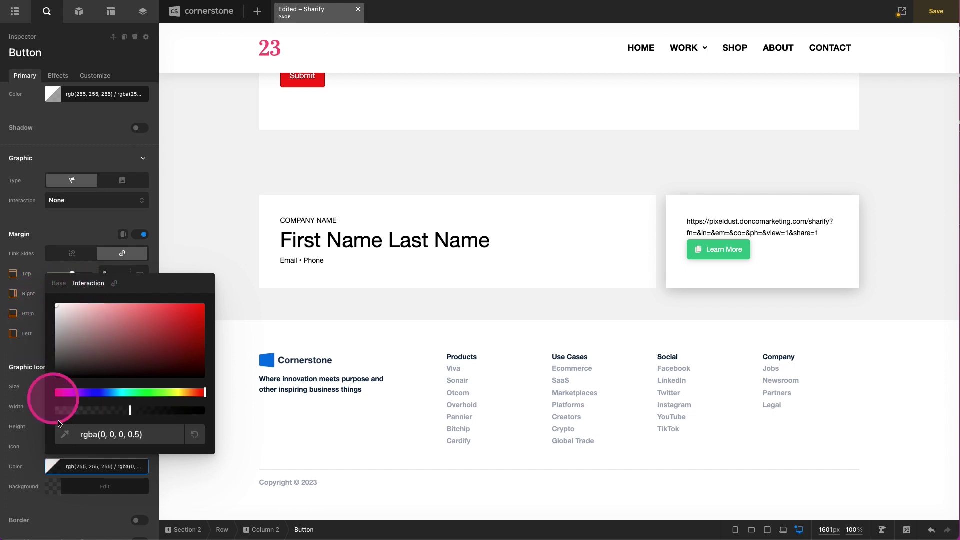
left_click(80, 470)
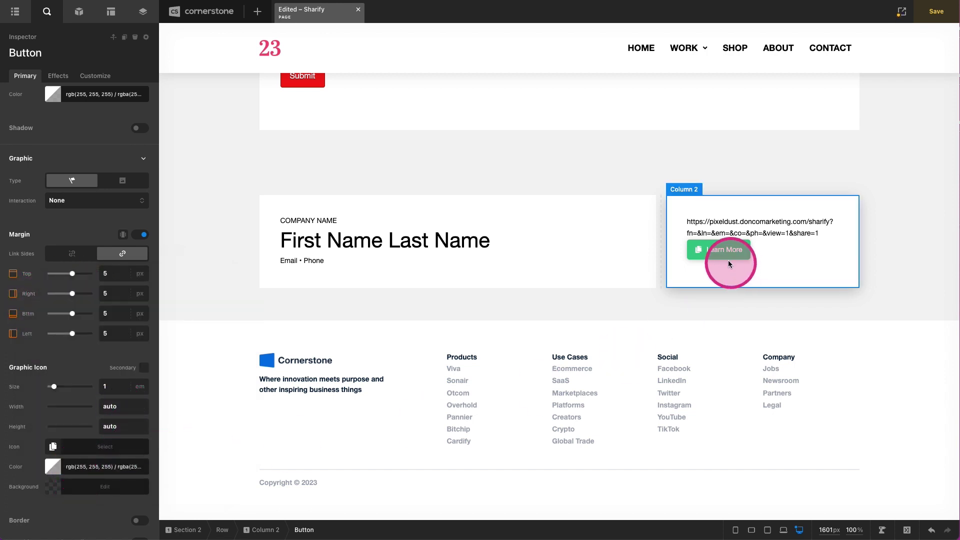
left_click_drag(706, 269, 706, 260)
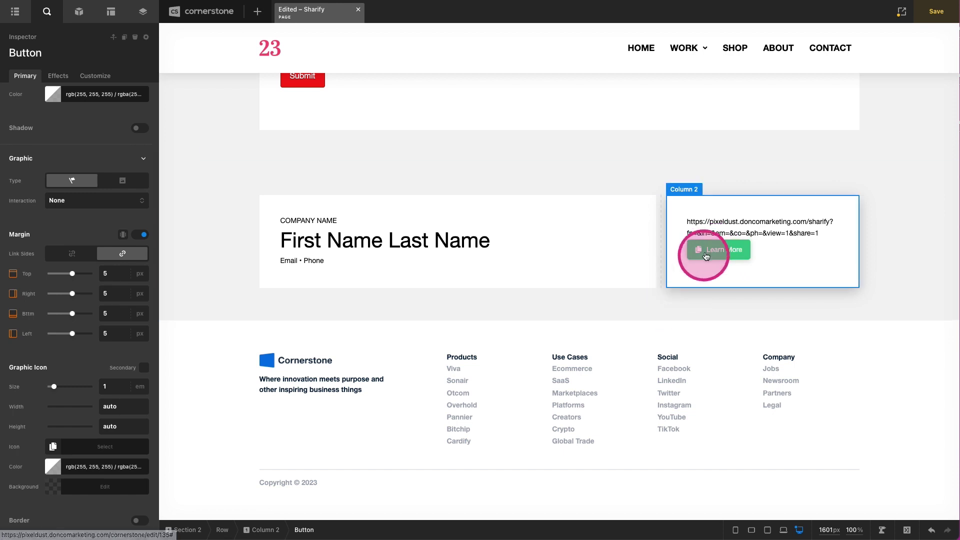
- Set the button's width to 100
scroll(40, 240, "up", 10)
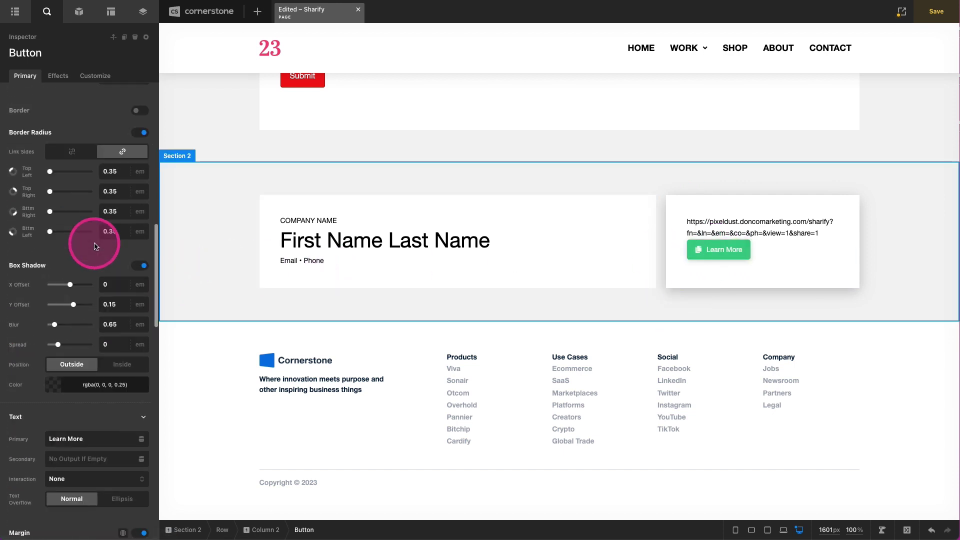
scroll(95, 200, "up", 3)
scroll(103, 174, "up", 10)
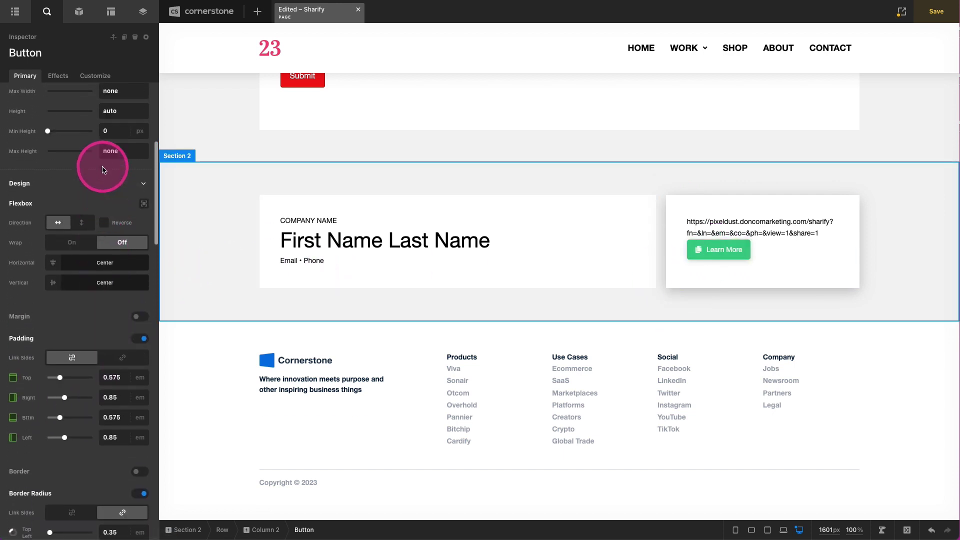
left_click(112, 133)
key("BackSpace")
key("BackSpace")
key("BackSpace")
key("BackSpace")
type("100")
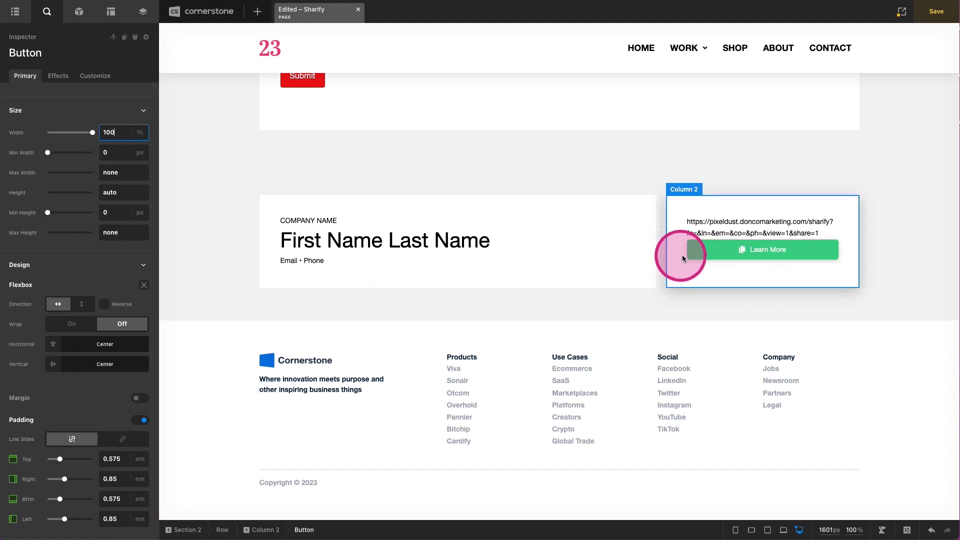
- Enable unlinked margins and set the button's top margin to 4em
scroll(129, 225, "down", 5)
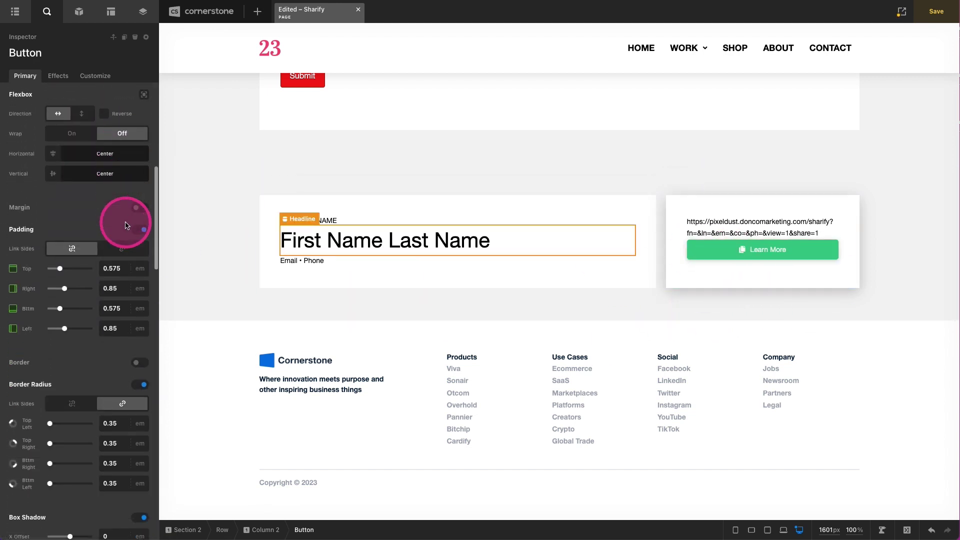
left_click(140, 179)
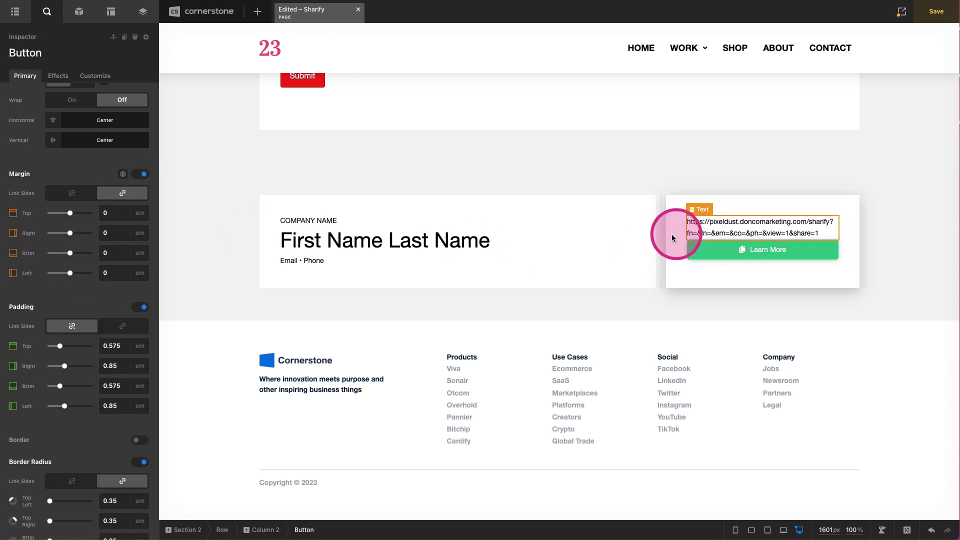
left_click(73, 193)
left_click(111, 214)
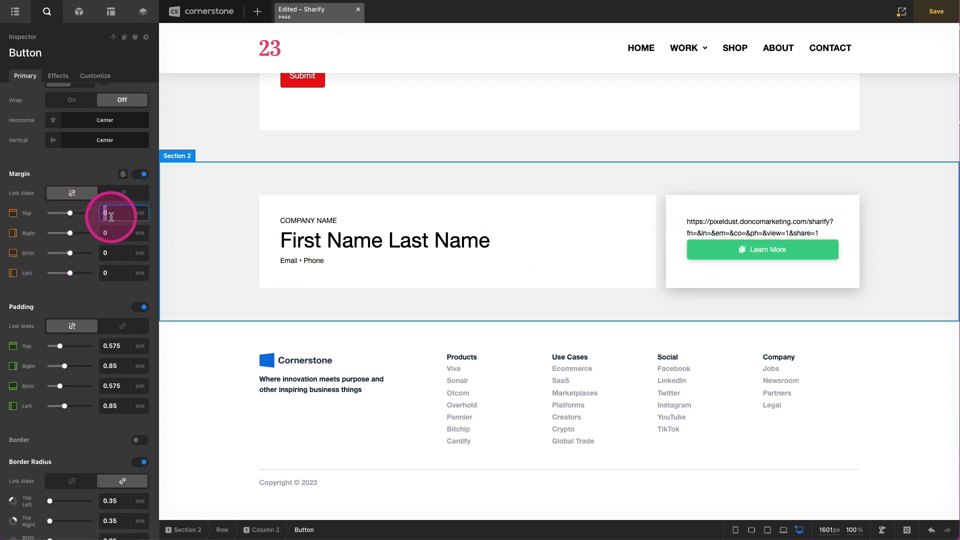
type("4")
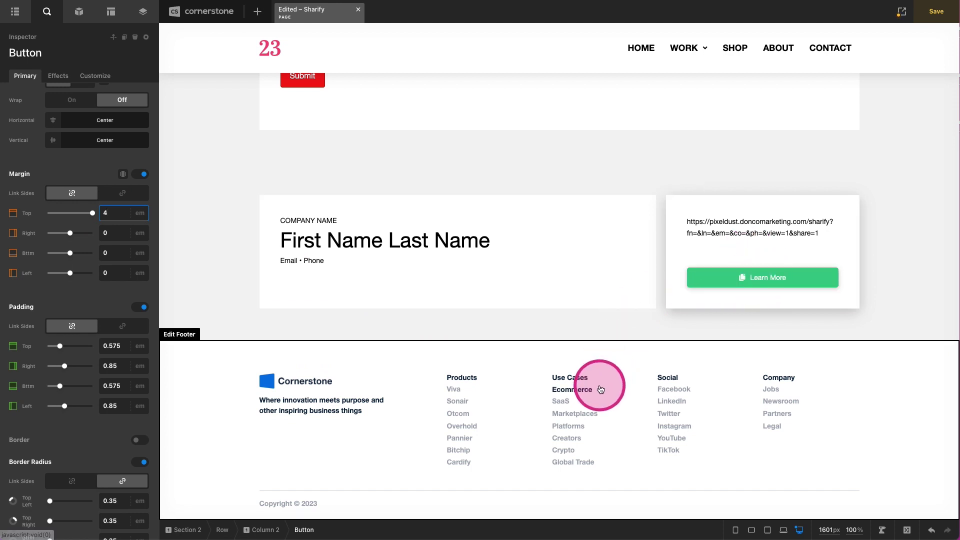
- Change the button's primary text from Learn More to 'Copy Link'
scroll(63, 356, "down", 8)
triple_click(75, 320)
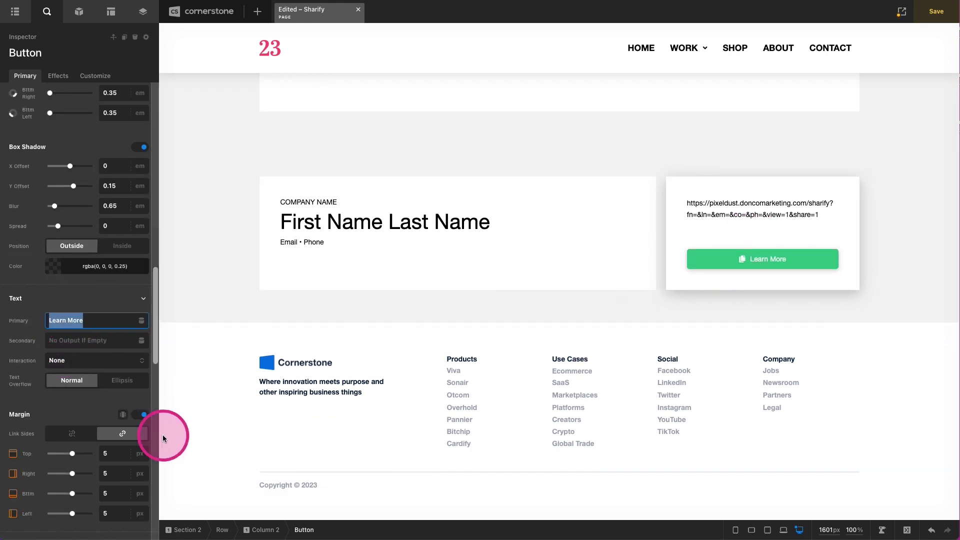
type("Copy Link")
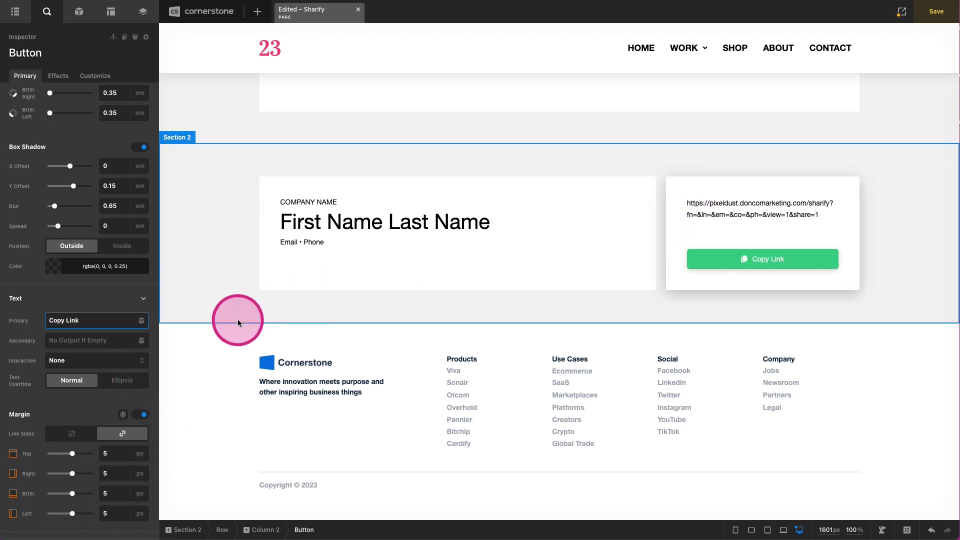
- Remove the # placeholder from the button's link URL
scroll(69, 349, "up", 7)
scroll(70, 349, "up", 10)
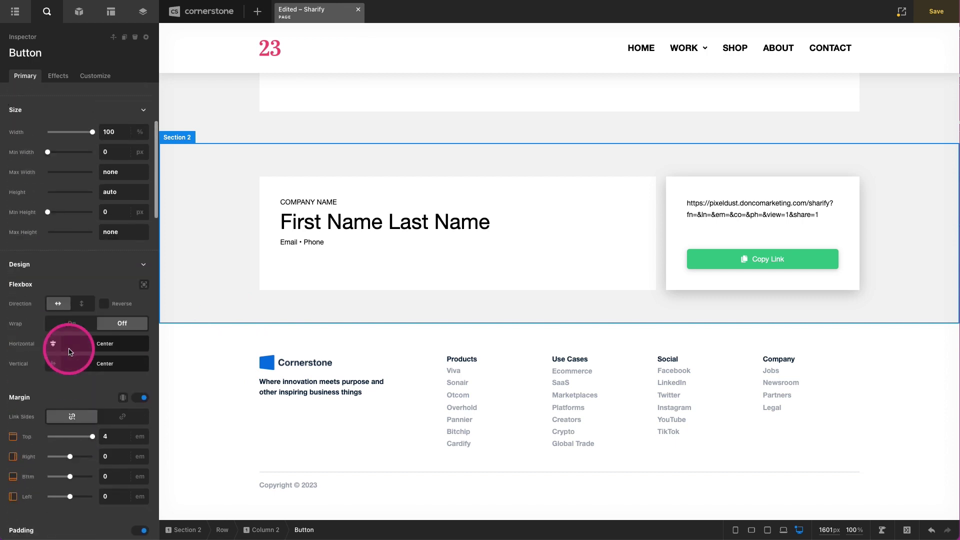
left_click(96, 234)
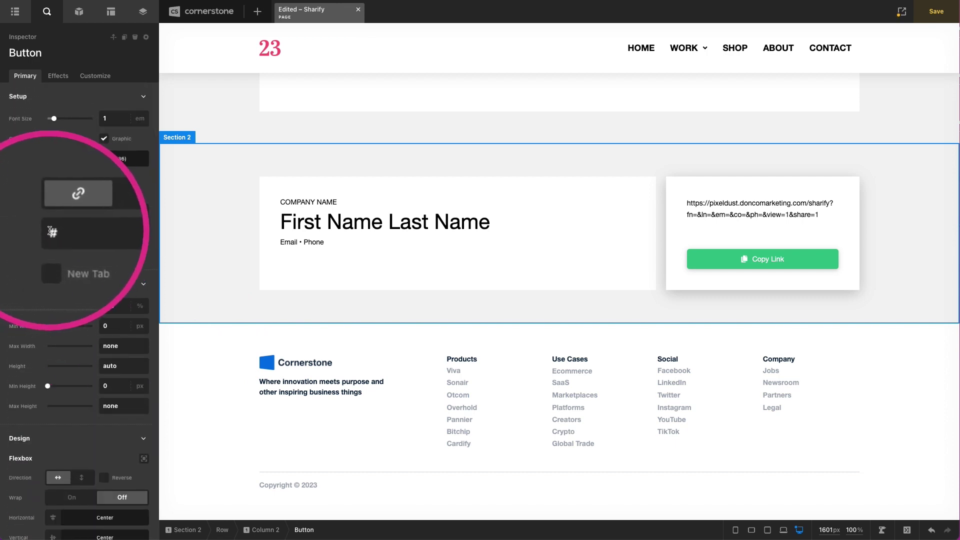
key("BackSpace")
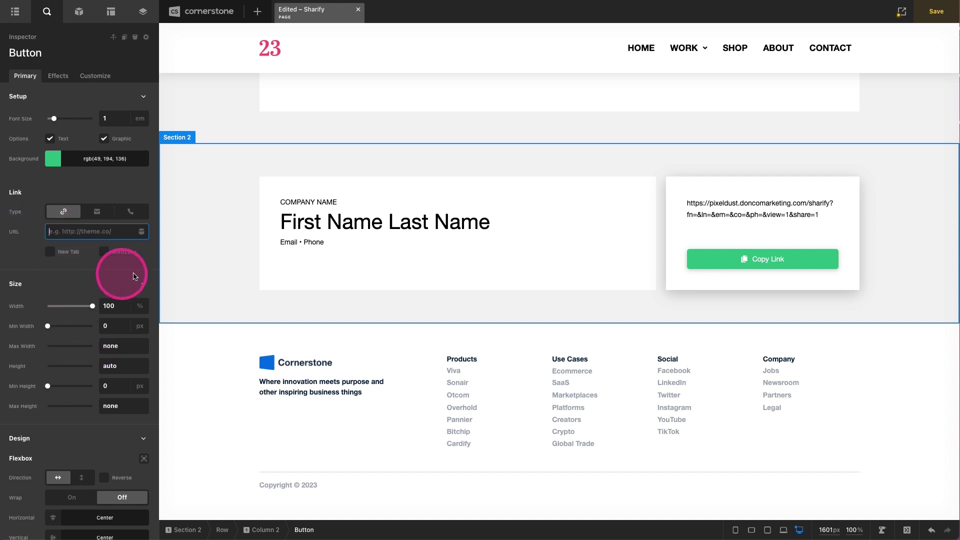
left_click(94, 75)
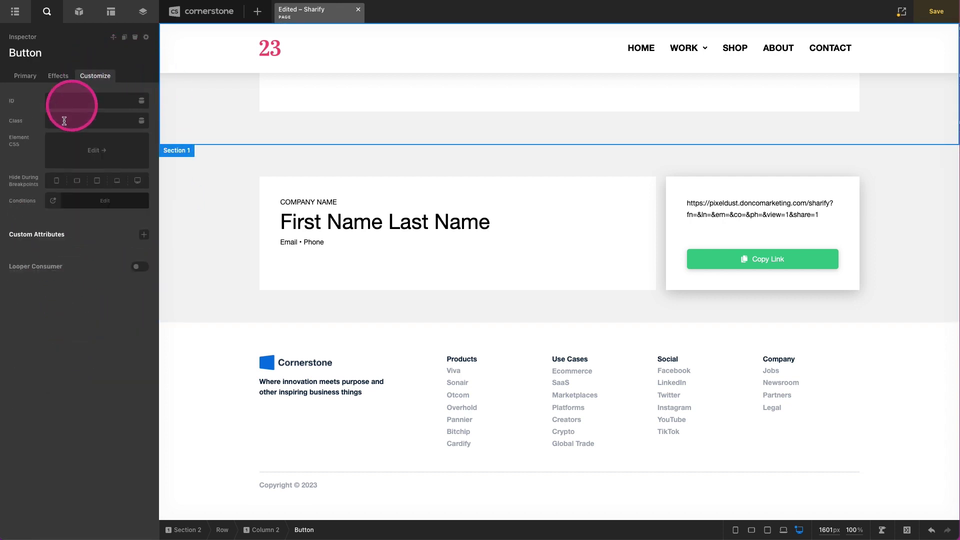
- Add a custom attribute named onclick with value CopyToClipboard() to the Copy Link button
left_click(144, 235)
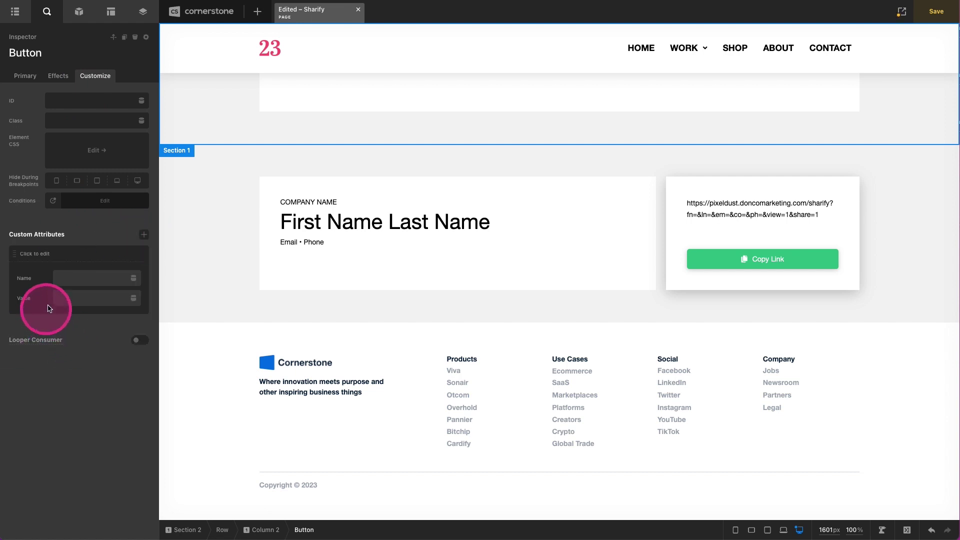
left_click(76, 279)
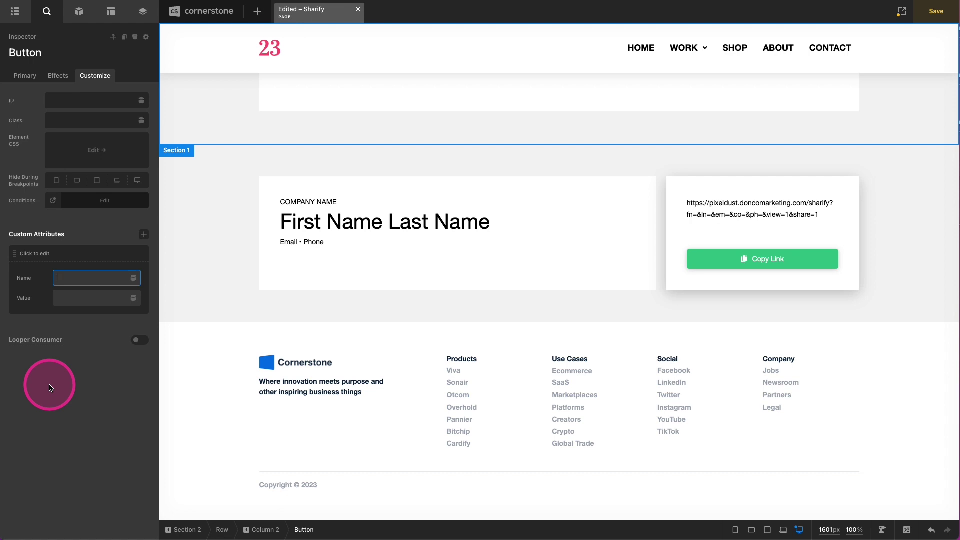
type("onclick")
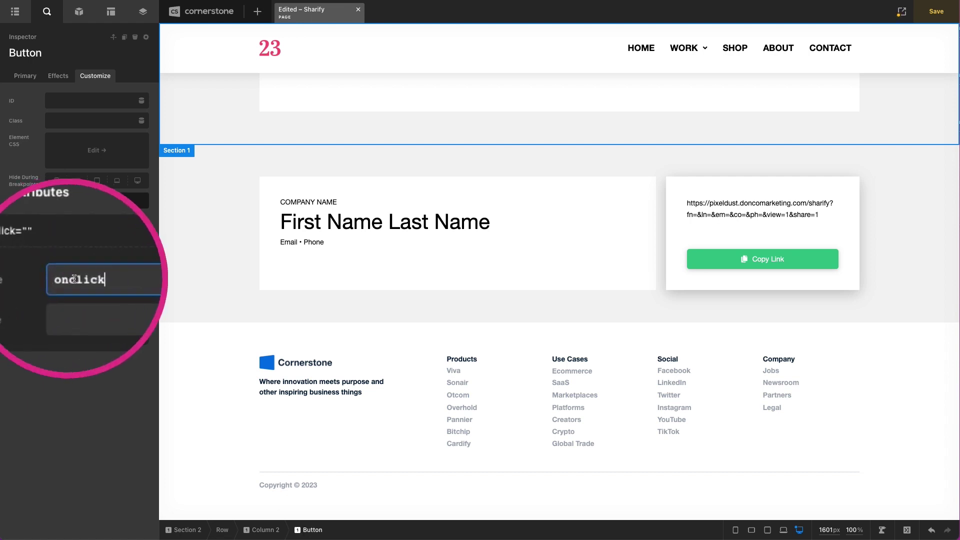
left_click(75, 299)
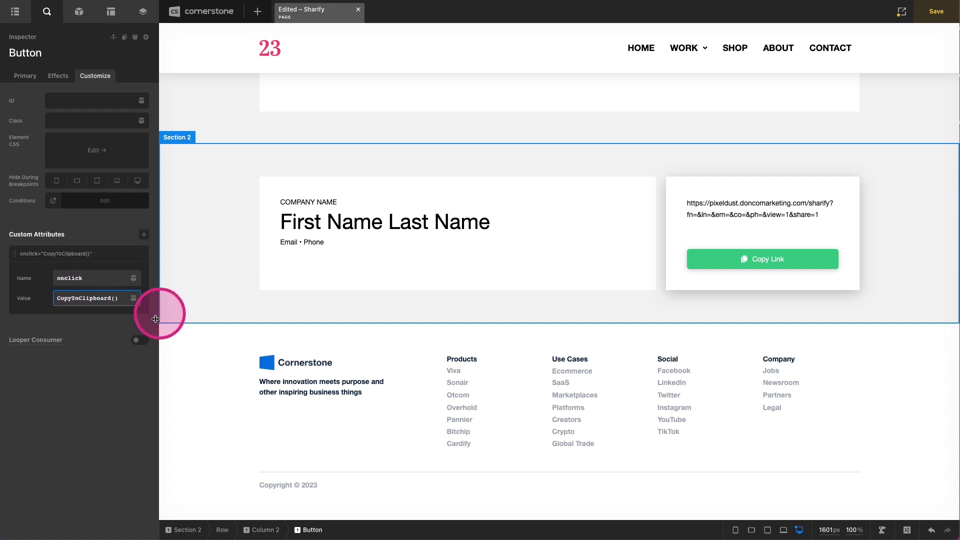
left_click(95, 392)
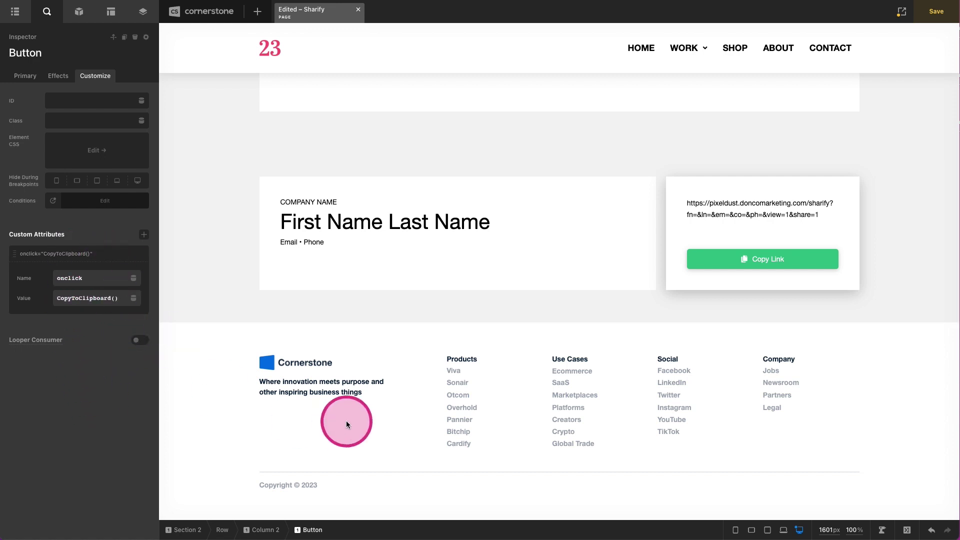
left_click(223, 283)
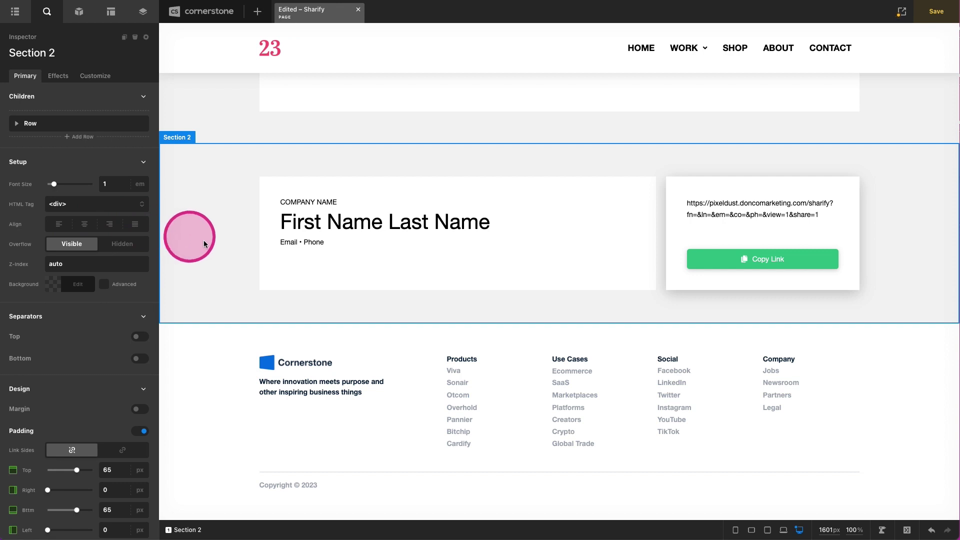
- Paste the CopyToClipboard function into the enlarged Global JS editor and close it
left_click(907, 531)
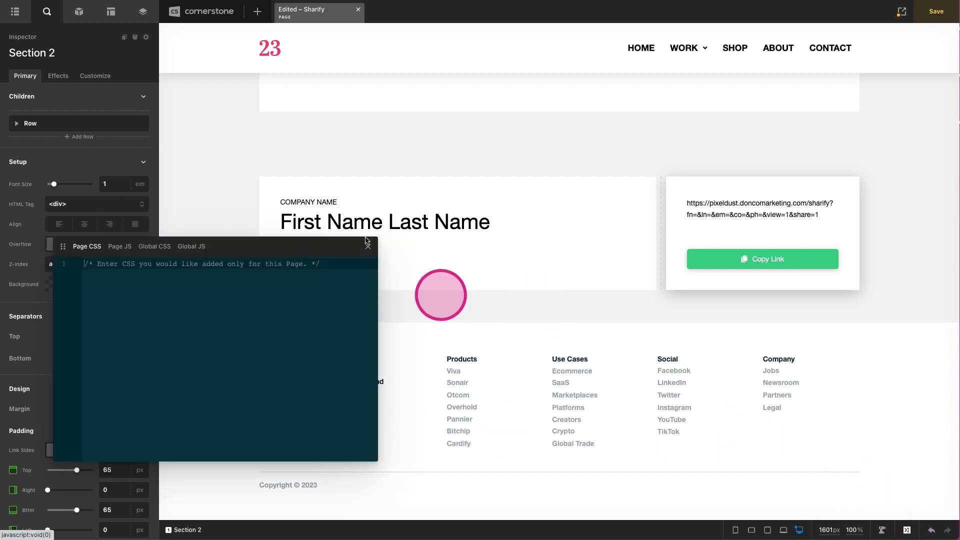
left_click(191, 247)
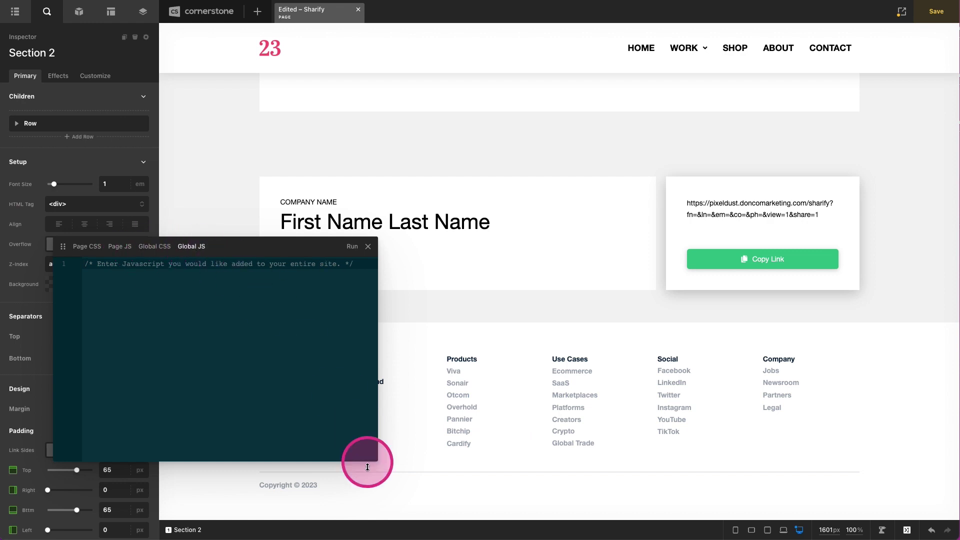
left_click_drag(378, 464, 386, 538)
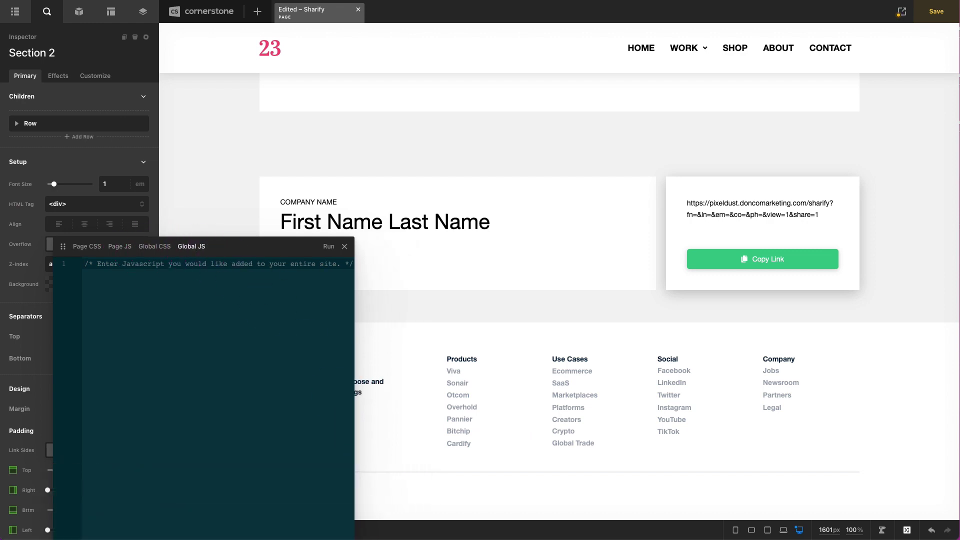
left_click_drag(254, 237, 297, 82)
left_click_drag(350, 364, 466, 472)
type("function CopyToClipboard() {   var selectText = document.getElementById('text').innerText;   var input = document.createElement('textarea');   input.value = selectText;   document.body.appendChild(input);   input.select();   document.execCommand(\"copy\");   document.body.removeChild(input); }")
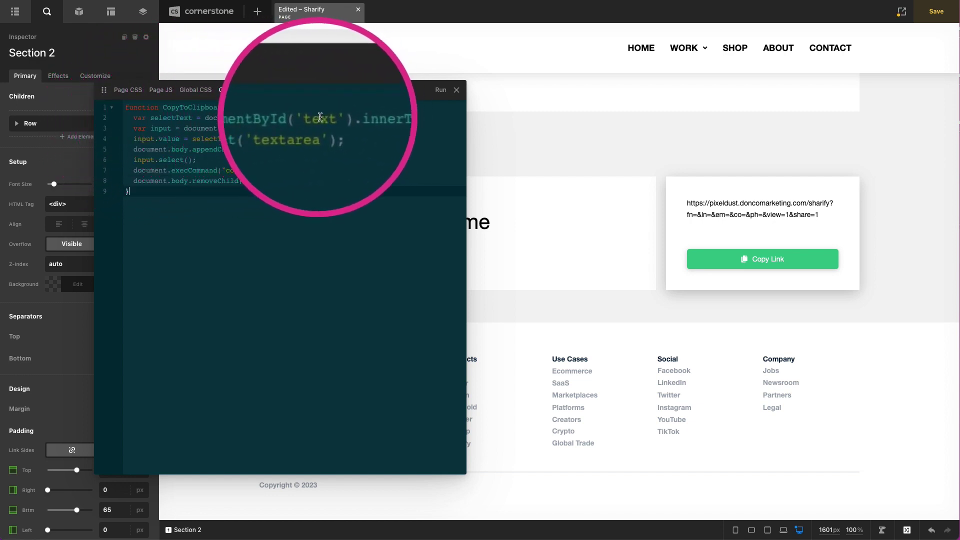
left_click(457, 92)
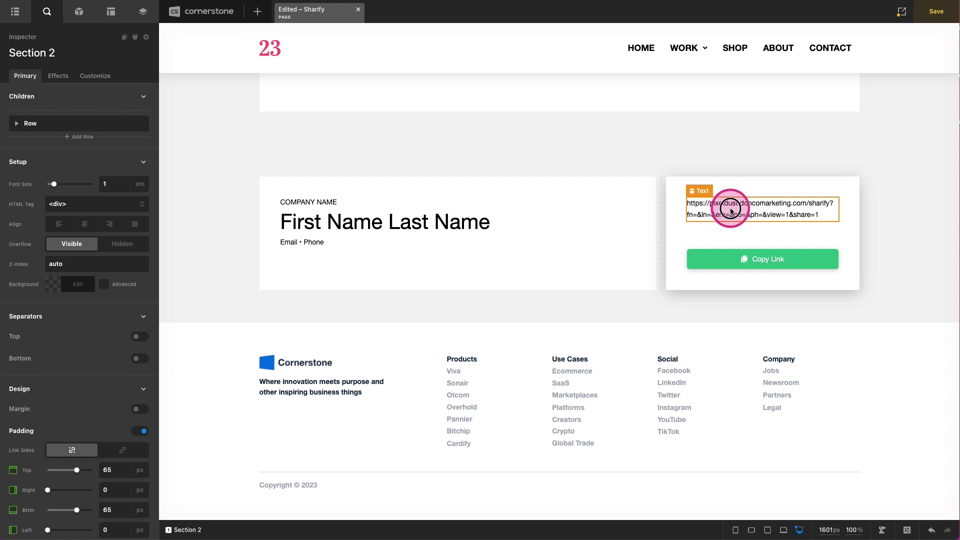
- Set the share URL Text element's ID to 'text', then review the Global JS code
left_click(732, 211)
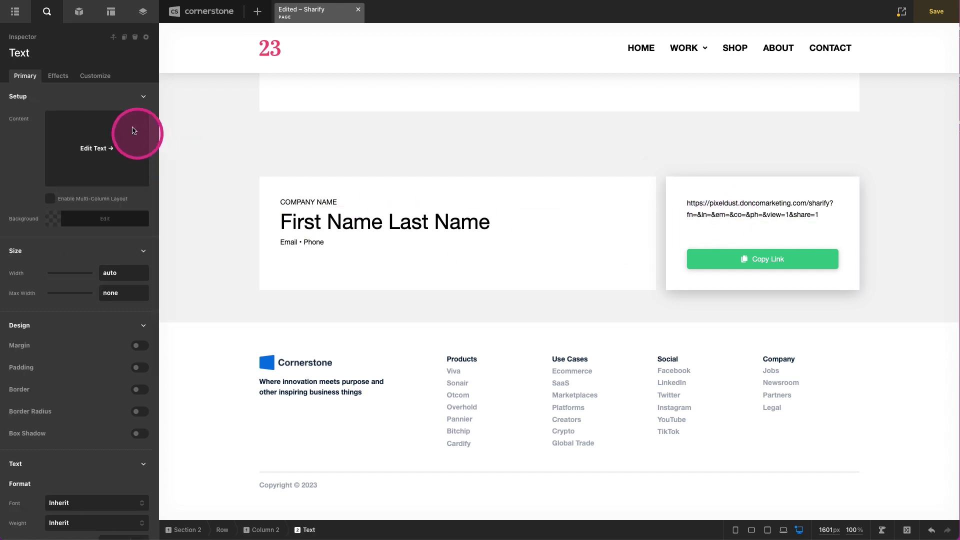
left_click(93, 80)
left_click(91, 103)
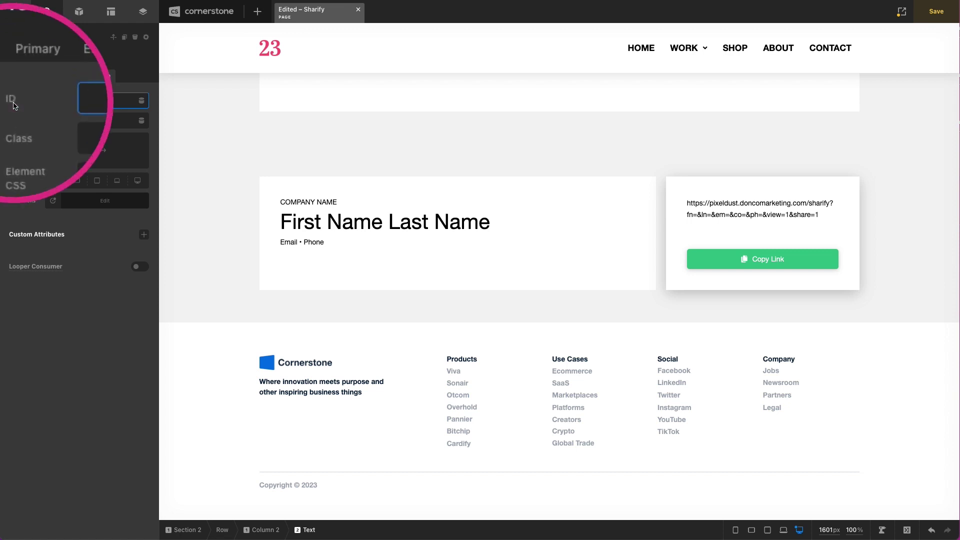
type("text")
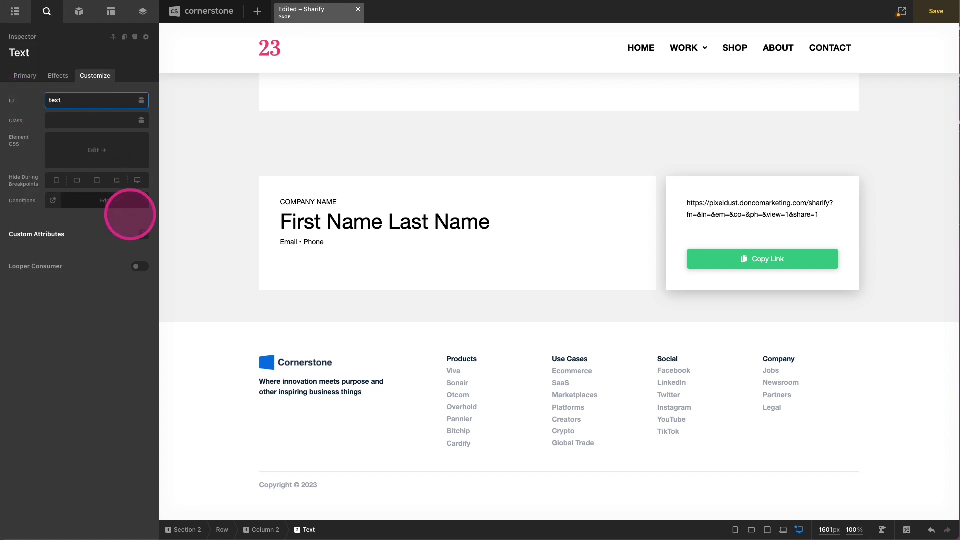
left_click(907, 530)
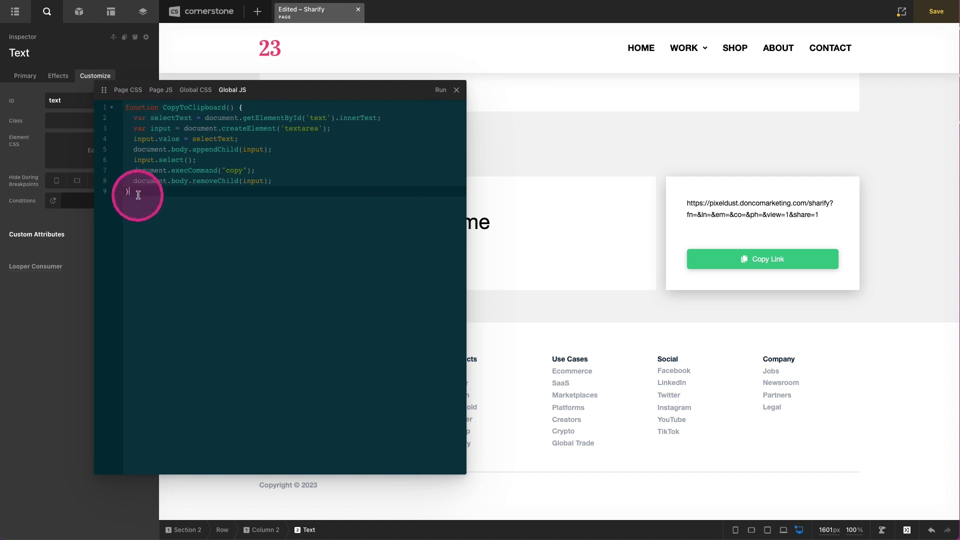
left_click(456, 90)
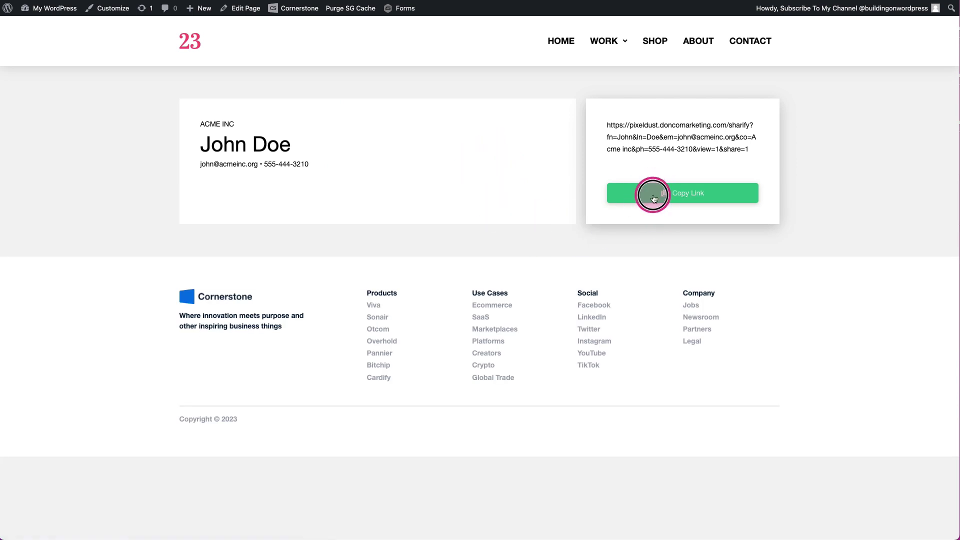
- Test the Copy Link button on the live business card several times
left_click(653, 198)
left_click_drag(749, 150, 606, 125)
left_click(638, 195)
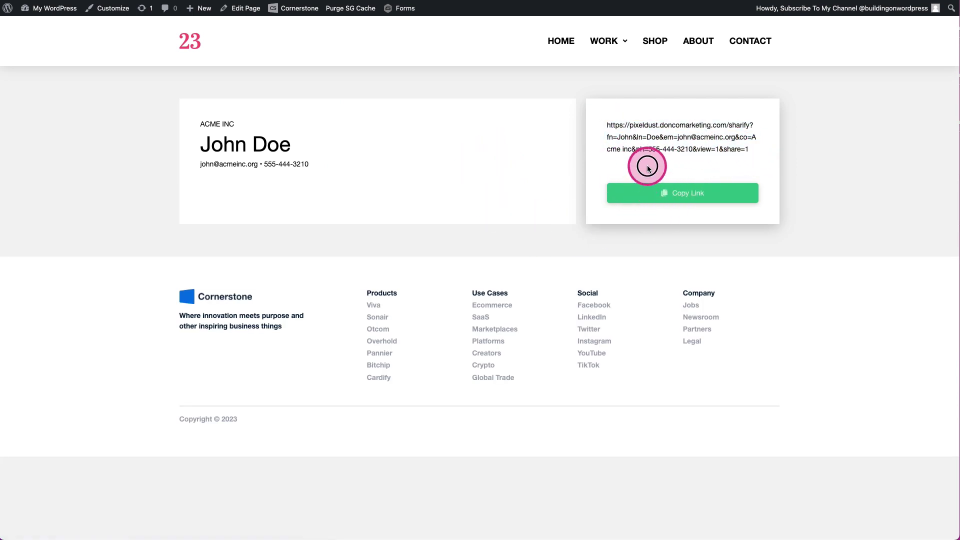
left_click(646, 191)
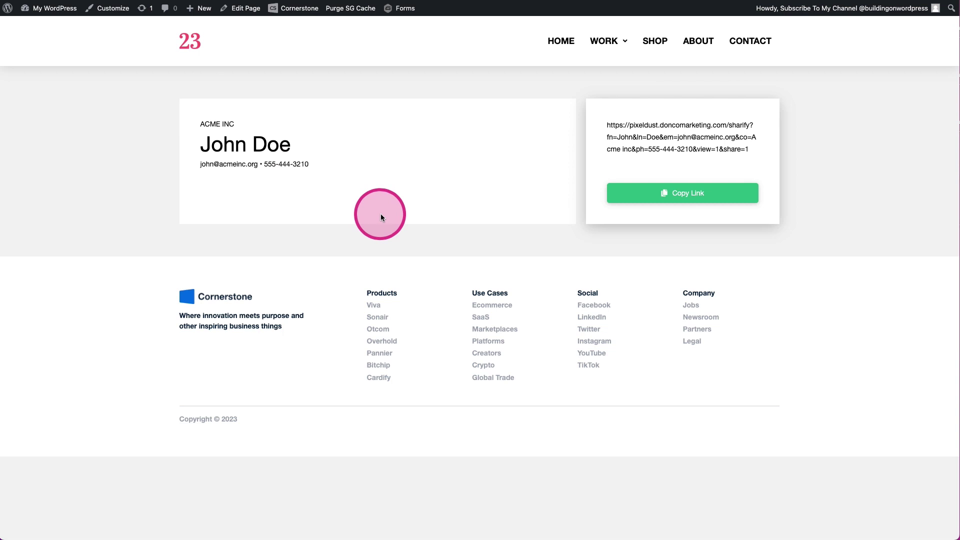
left_click(699, 195)
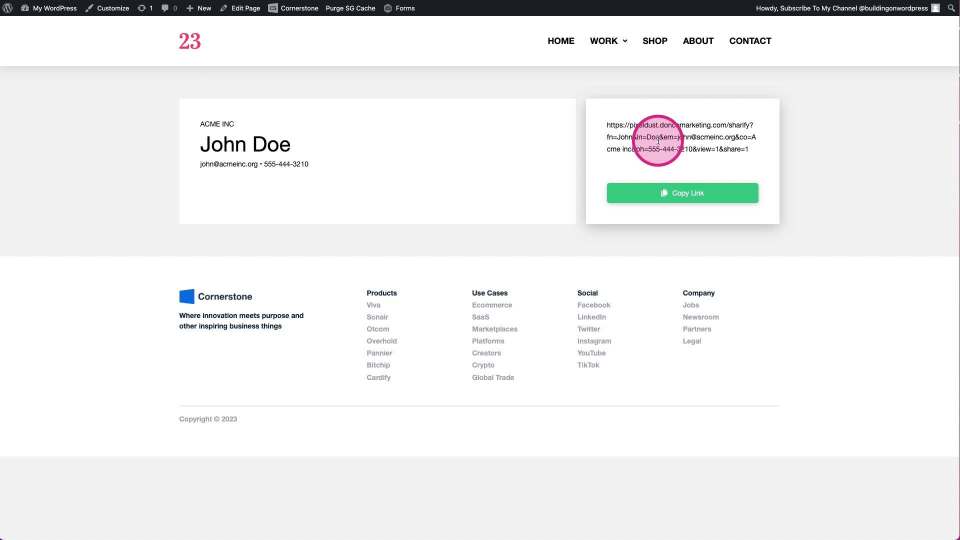
left_click(649, 195)
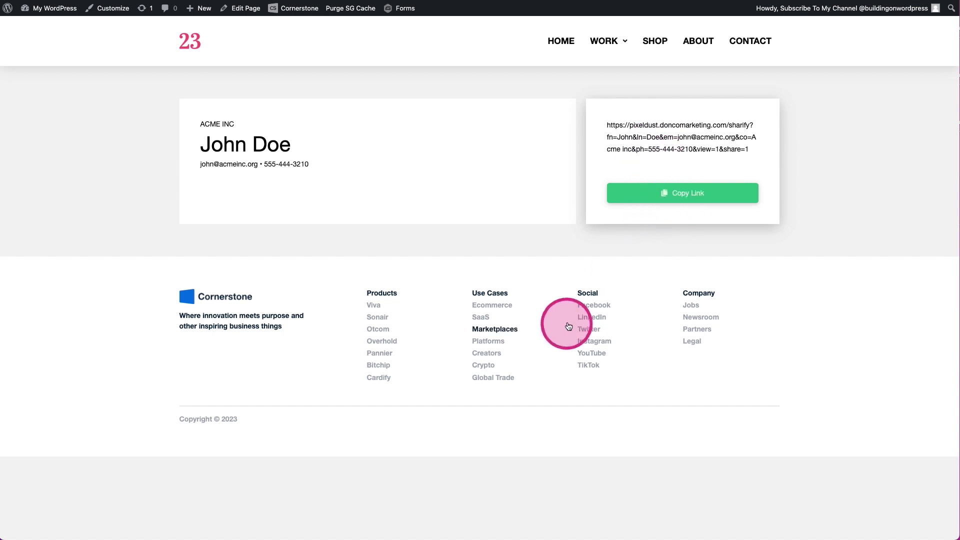
left_click(671, 193)
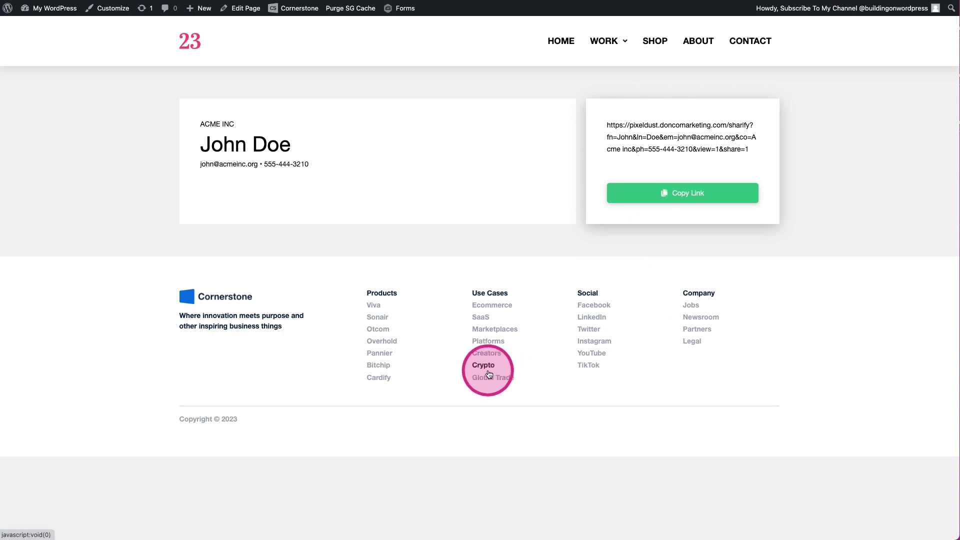
left_click(681, 199)
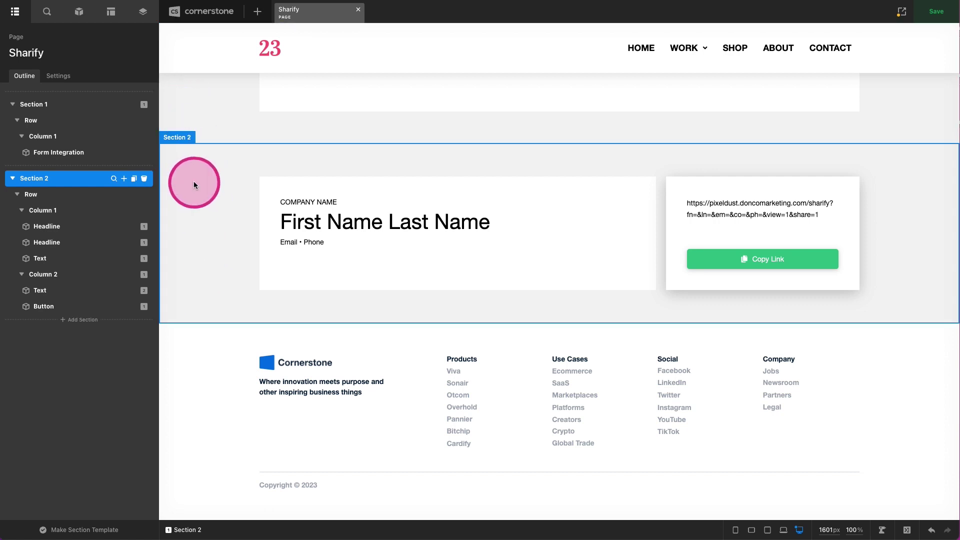
- Search 'raw' in the element library and add a Raw Content element below Section 2
mouse_move(144, 290)
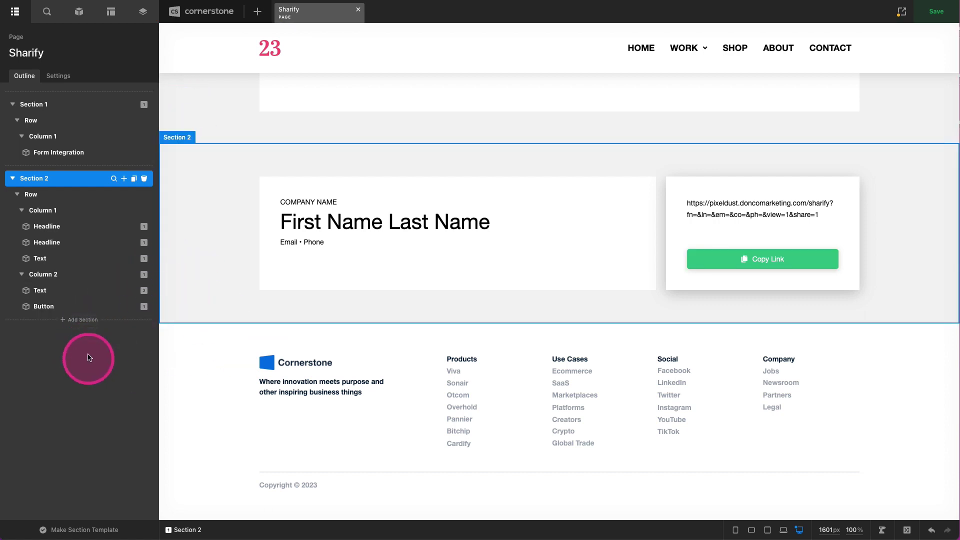
left_click(74, 322)
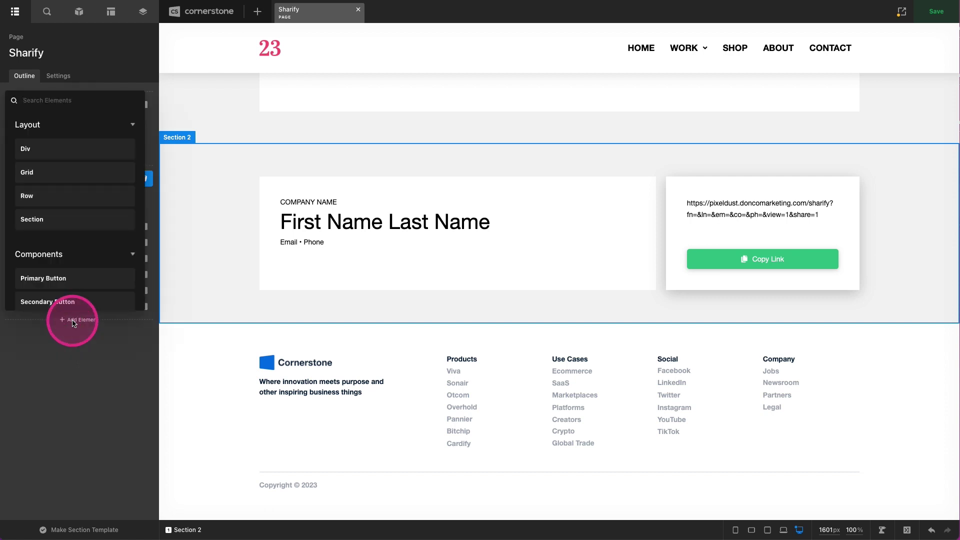
left_click(80, 336)
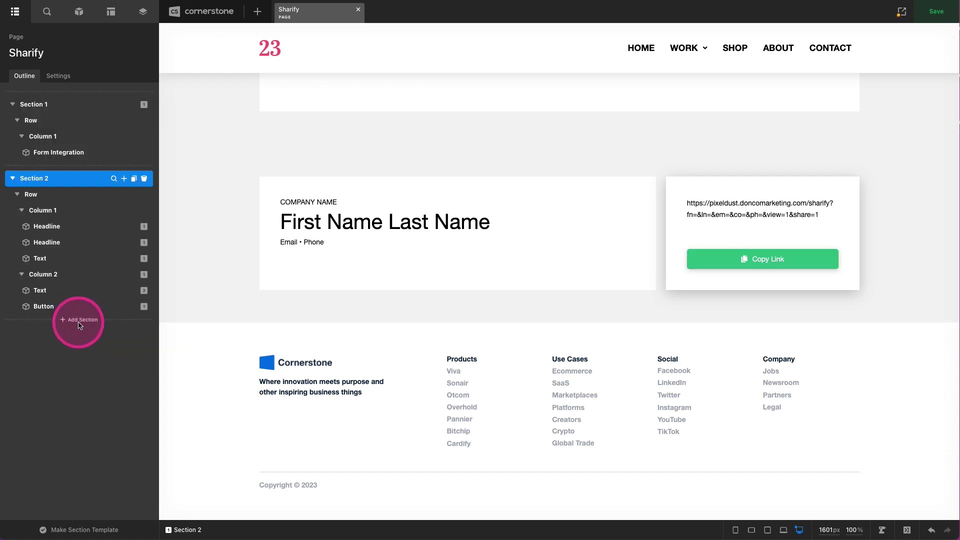
left_click(80, 326)
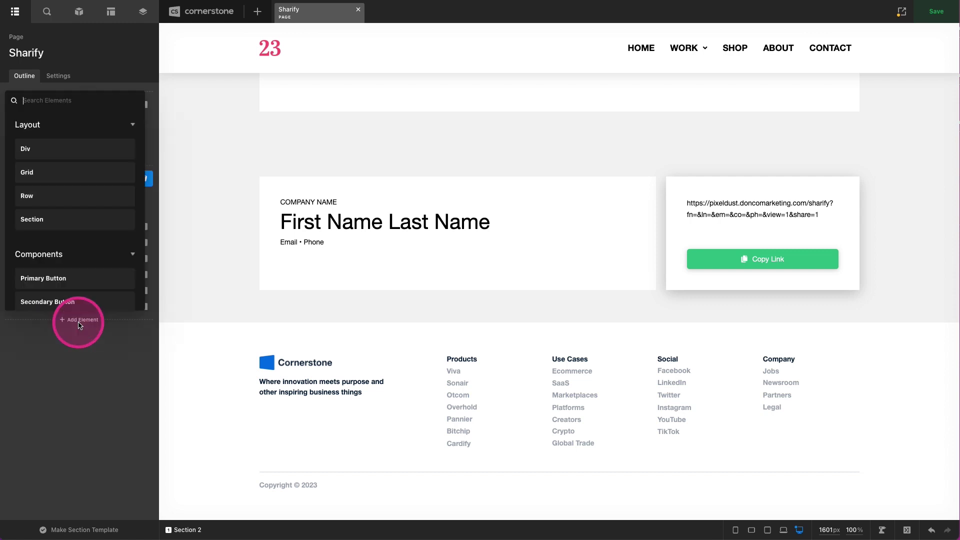
type("raw")
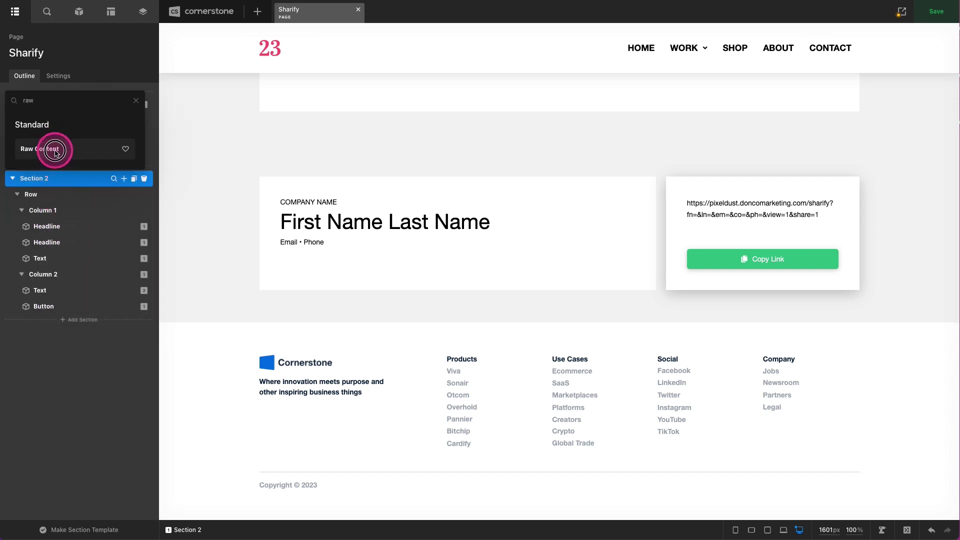
left_click(56, 148)
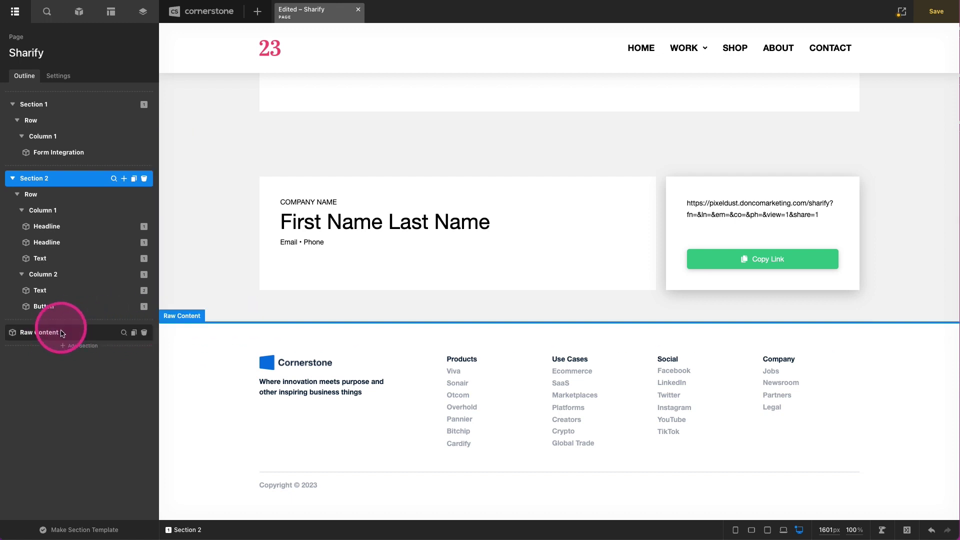
- Paste <div id="snackbar">Copied! Woohoo!</div> into the Raw Content element, then bring up Custom Code
left_click(124, 334)
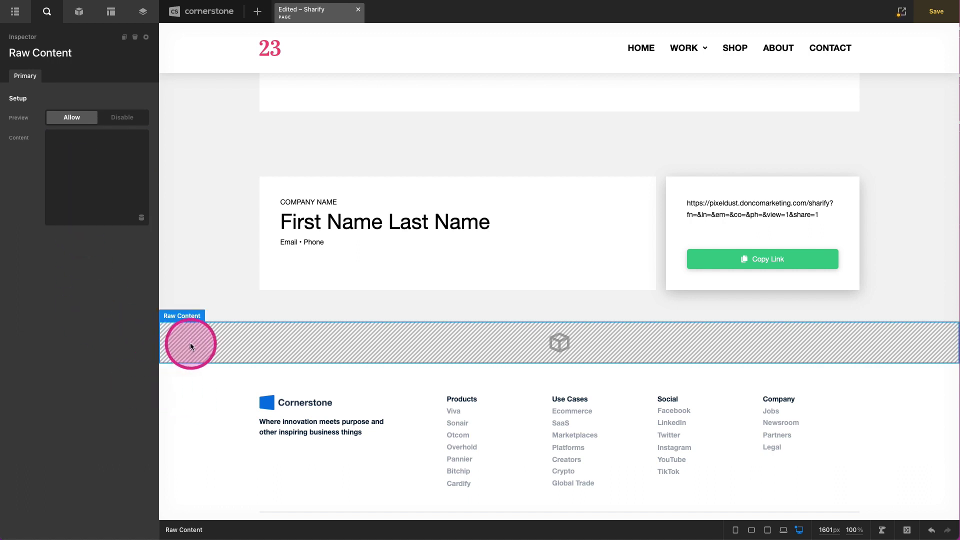
left_click(84, 157)
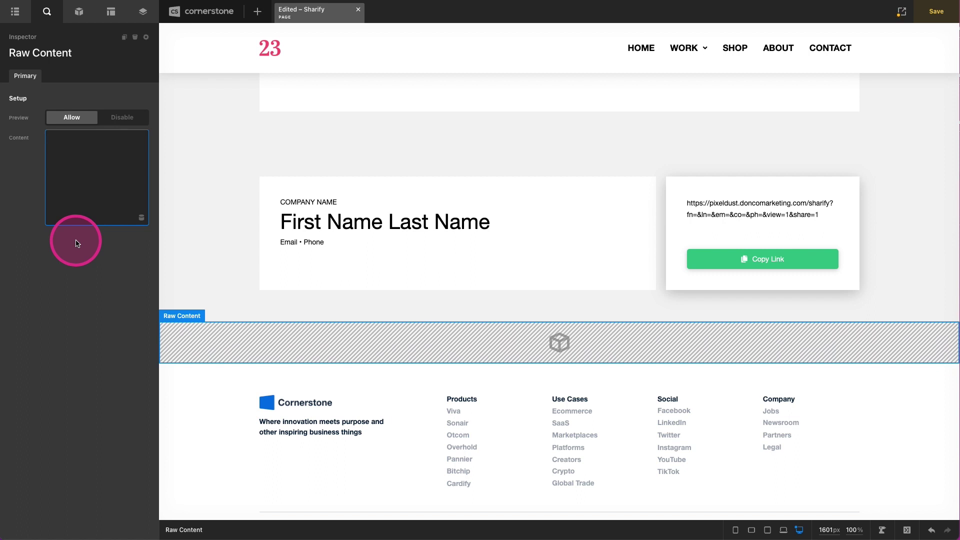
key("ctrl+v")
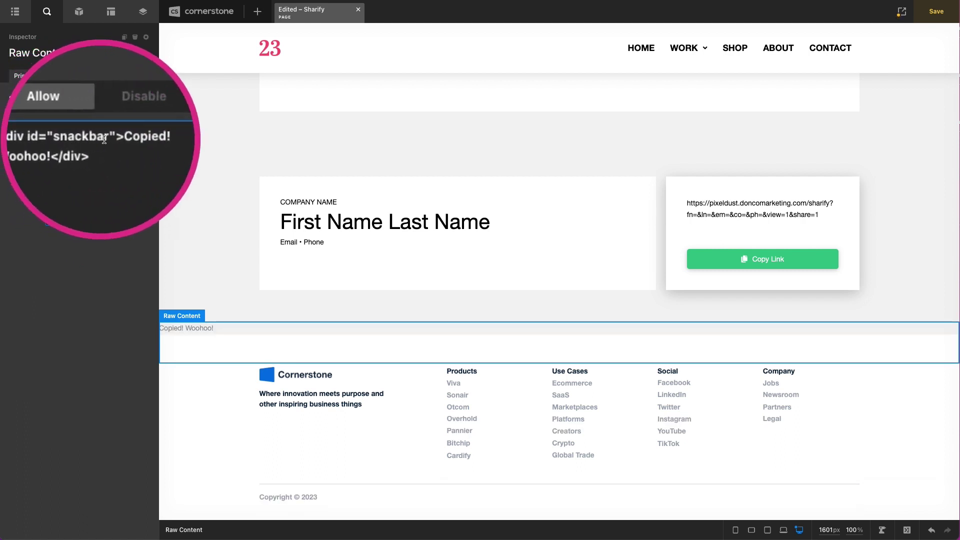
double_click(125, 138)
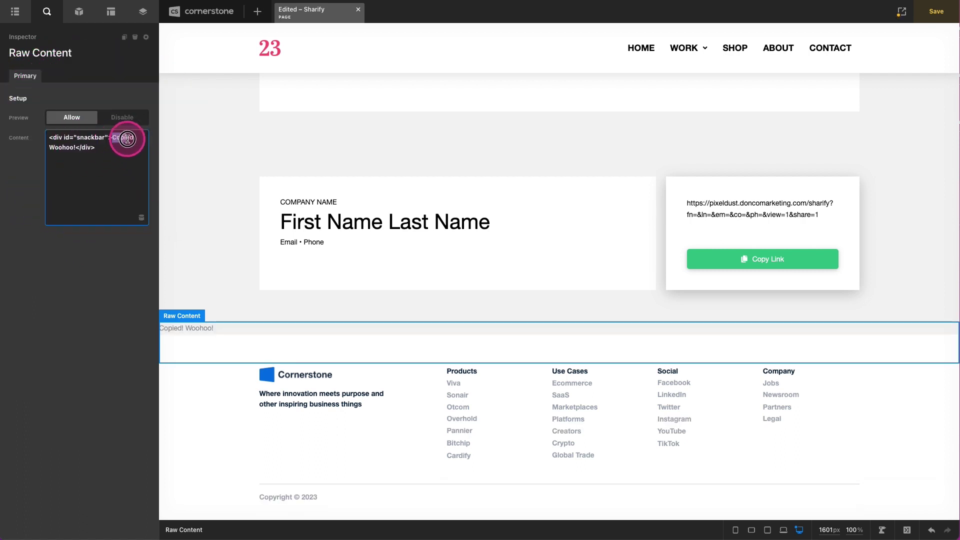
left_click_drag(127, 139, 77, 148)
left_click(79, 194)
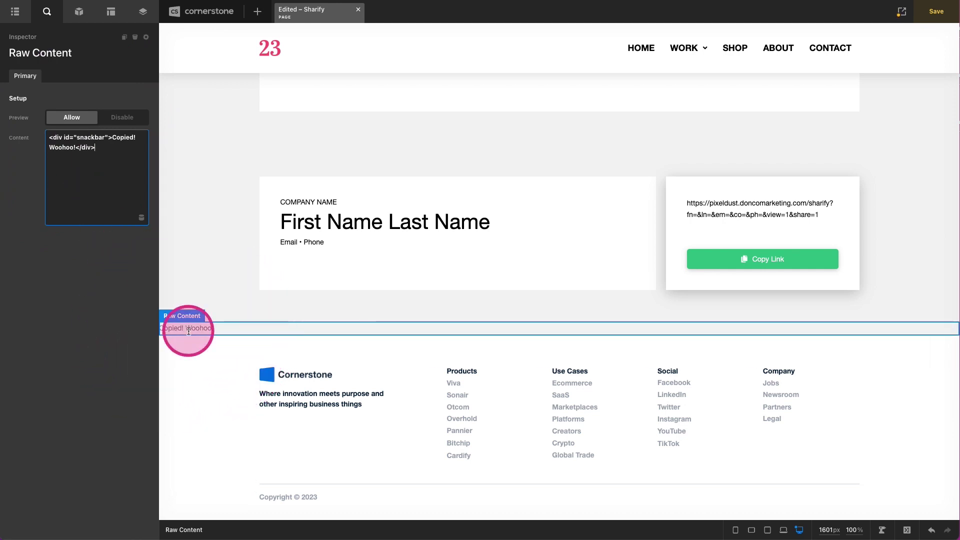
left_click(188, 331)
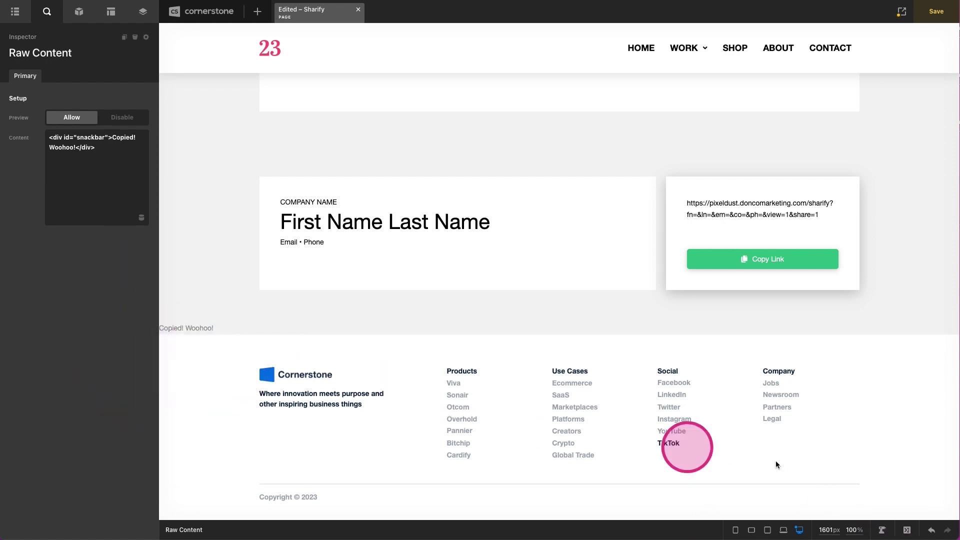
left_click(906, 529)
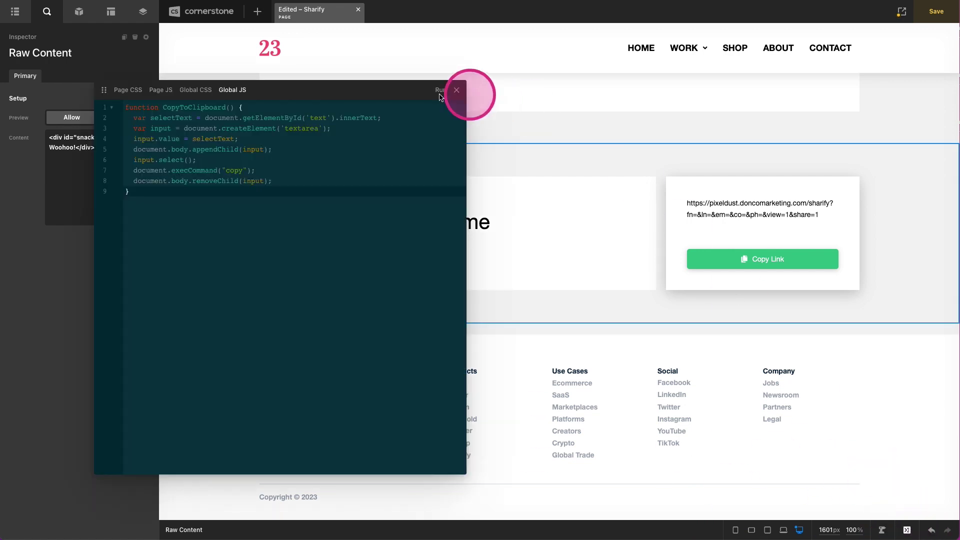
- Paste the #snackbar styles with .show and fadein/fadeout keyframes into the Page CSS
left_click(128, 90)
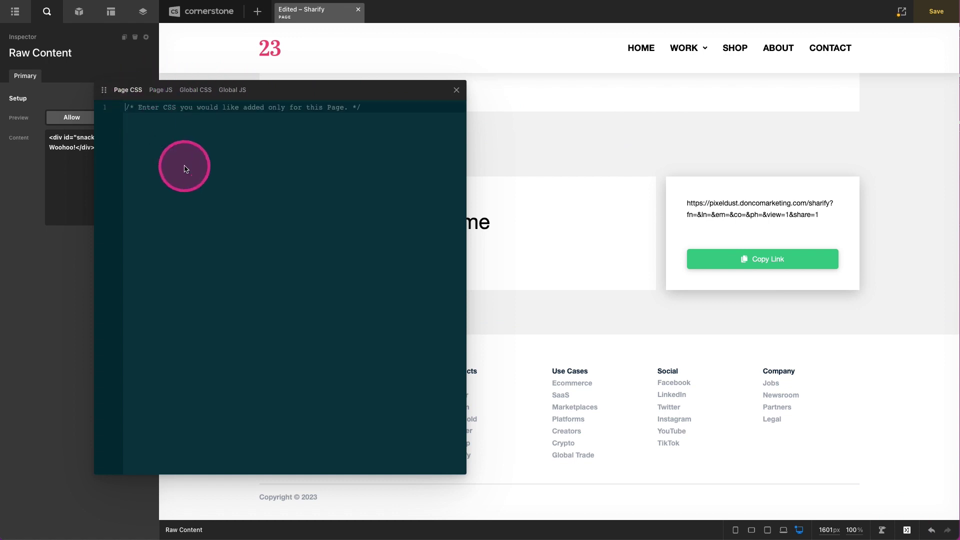
left_click(222, 251)
key("ctrl+v")
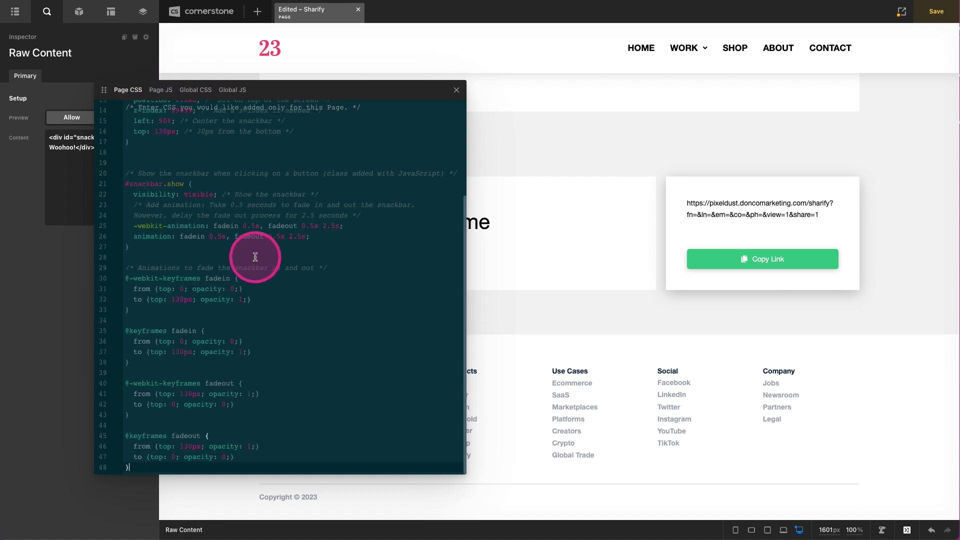
- Move the code editor panel to the left and shrink it to uncover the page
mouse_move(282, 93)
left_mouse_down()
mouse_move(712, 157)
mouse_move(565, 448)
mouse_move(373, 425)
mouse_move(368, 163)
mouse_move(300, 100)
left_mouse_up()
scroll(307, 168, "up", 4)
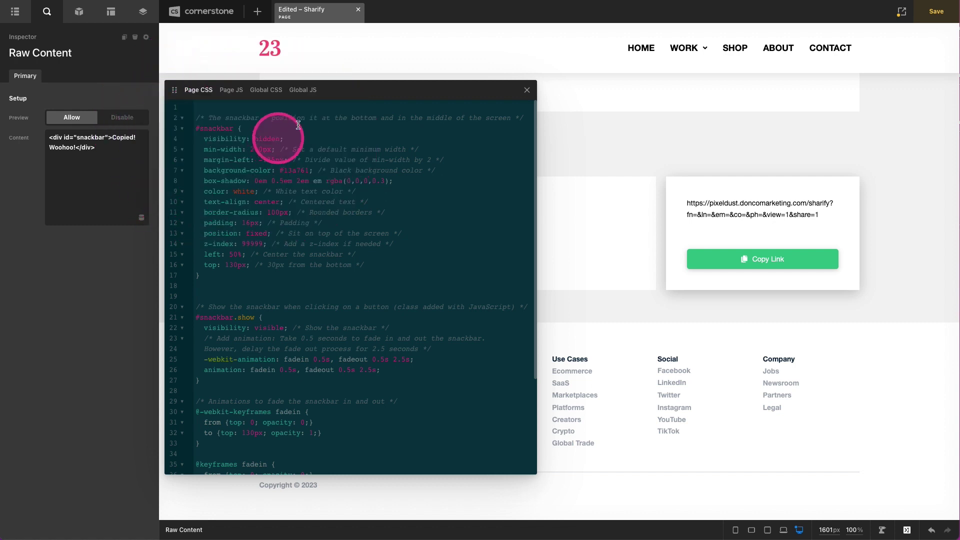
left_click_drag(533, 90, 379, 78)
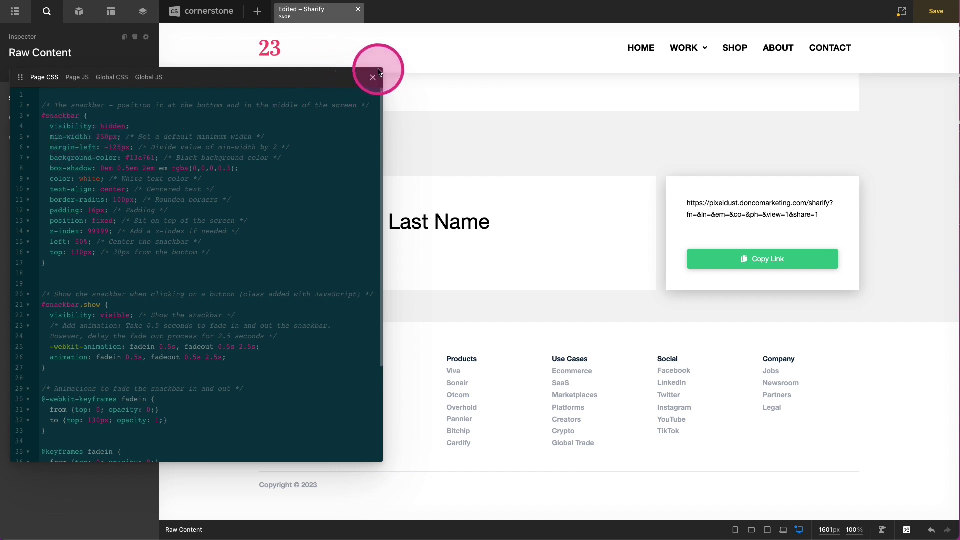
left_click_drag(380, 68, 297, 131)
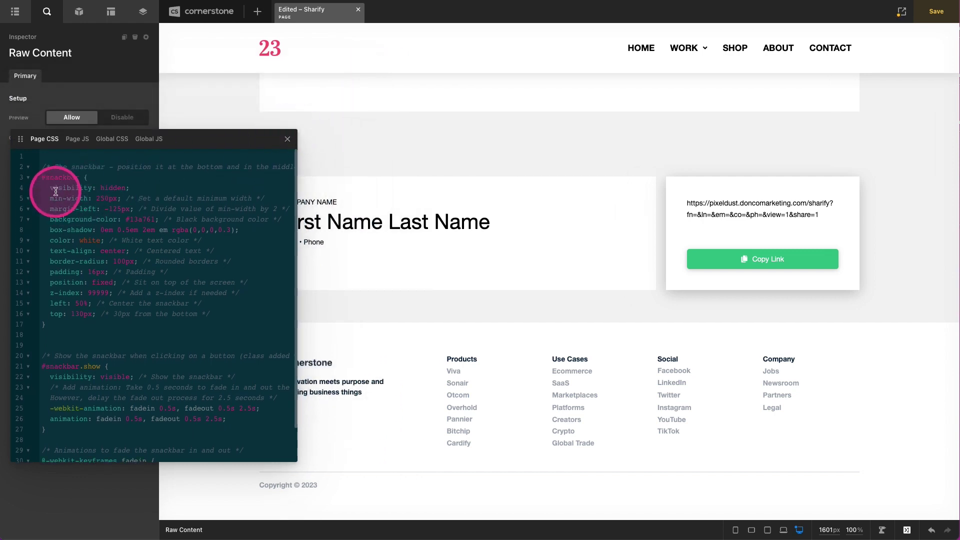
- Clear the #snackbar visibility value and experiment with min-width before restoring it to 250px
double_click(118, 188)
key("BackSpace")
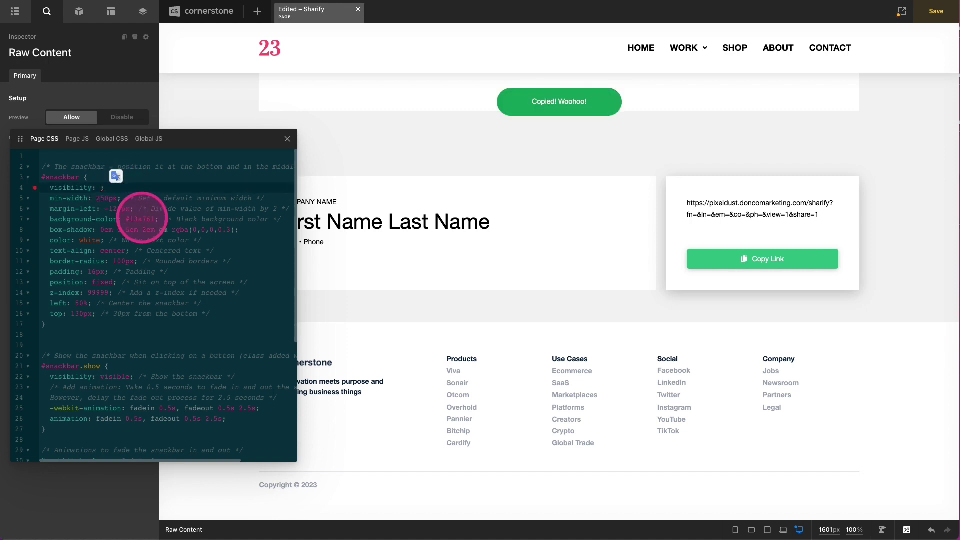
left_click(104, 198)
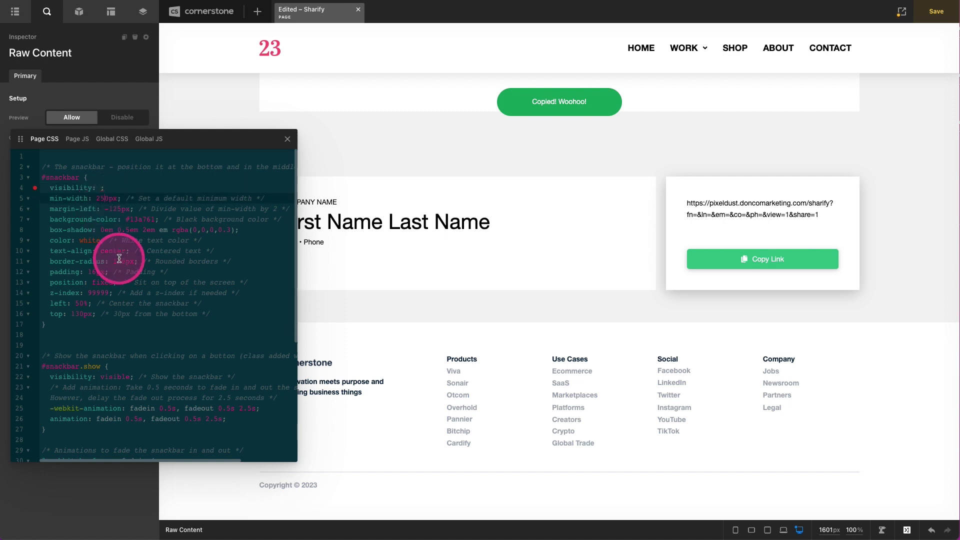
key("BackSpace")
type("2")
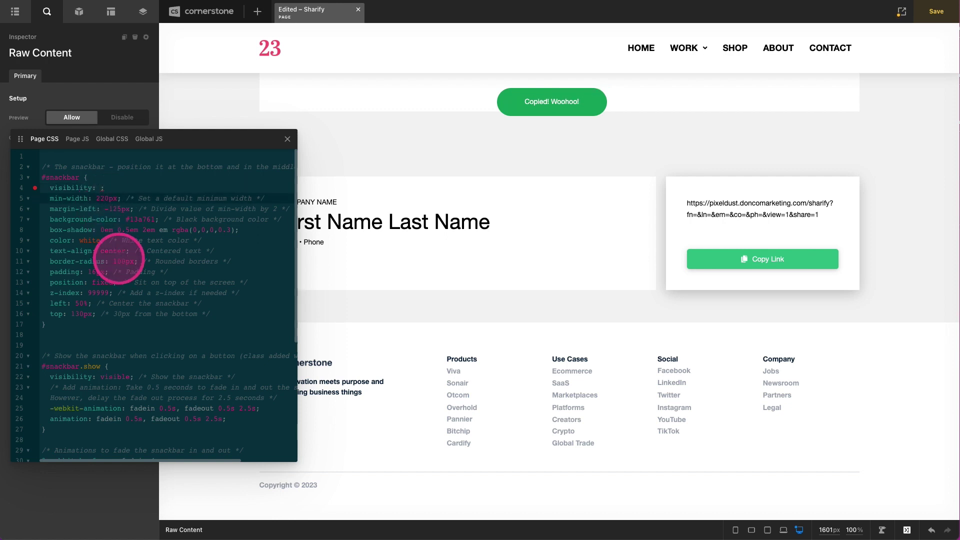
key("BackSpace")
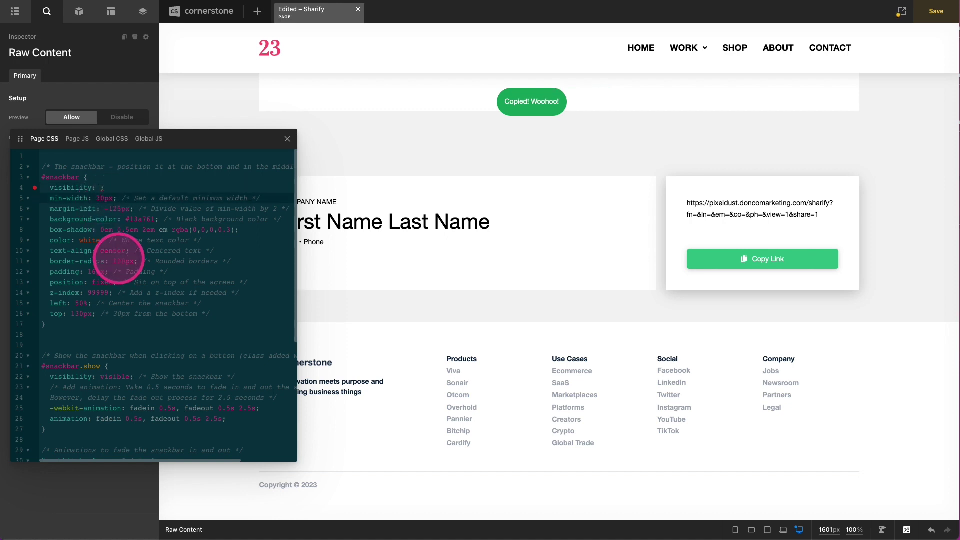
type("0")
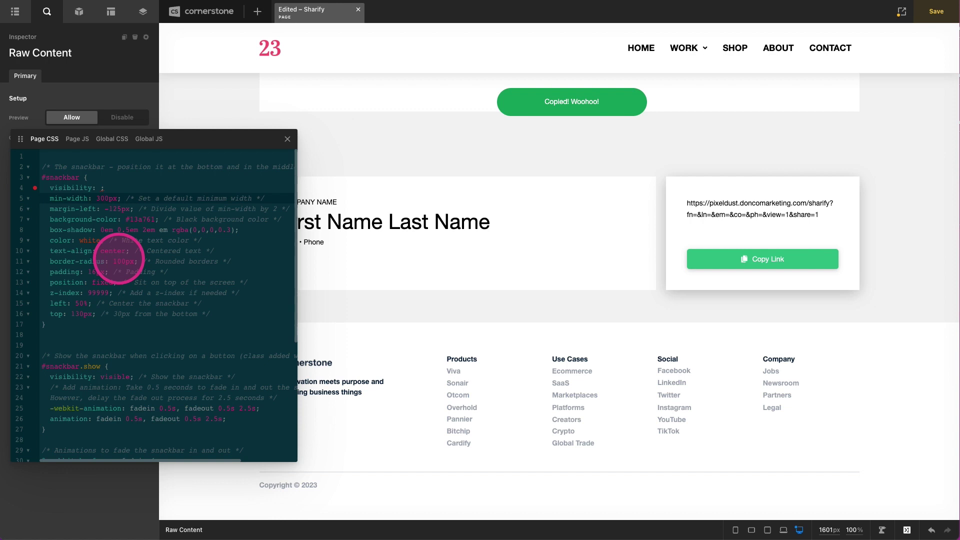
key("BackSpace")
key("BackSpace")
key("BackSpace")
type("250")
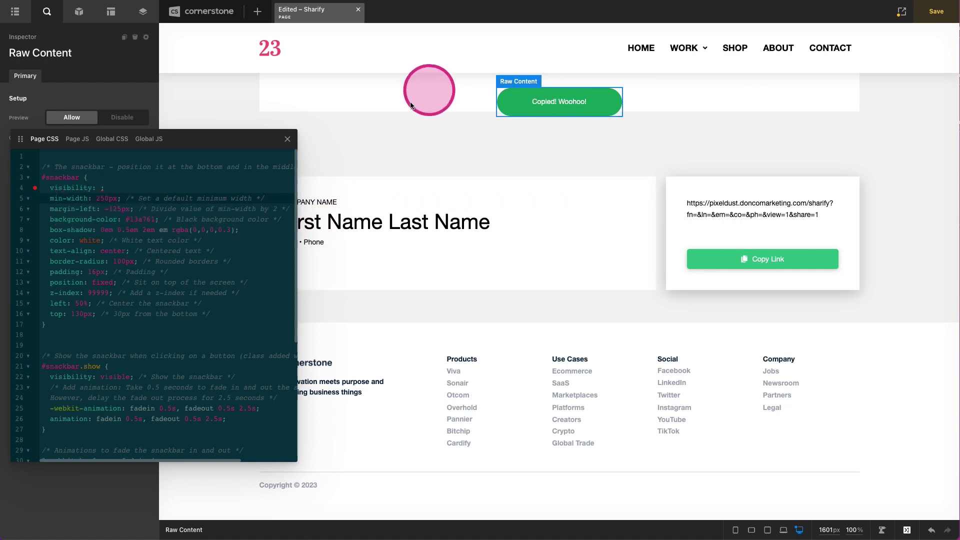
- Scroll through the Page CSS to review the fade-in and fade-out animation rules
scroll(210, 215, "down", 3)
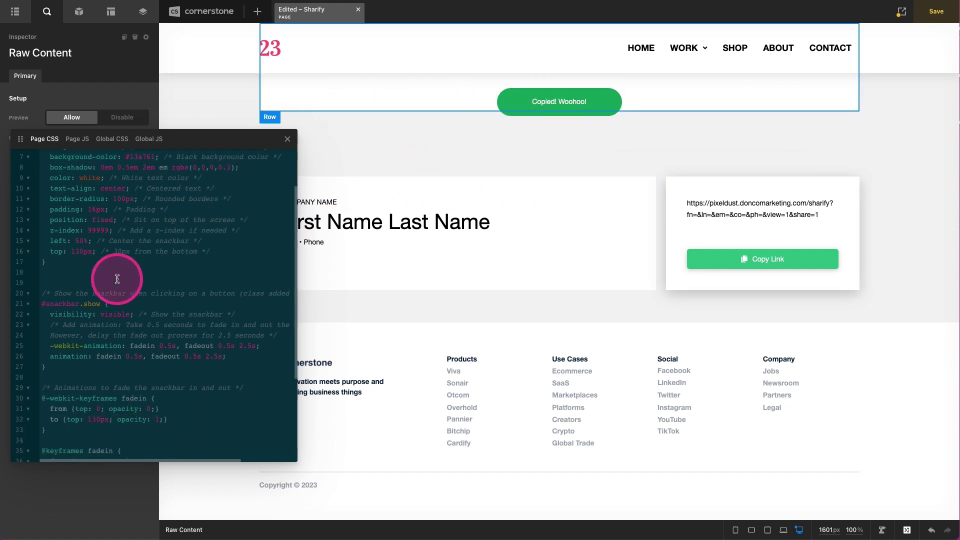
scroll(117, 279, "down", 1)
left_click_drag(43, 281, 133, 328)
scroll(122, 343, "down", 3)
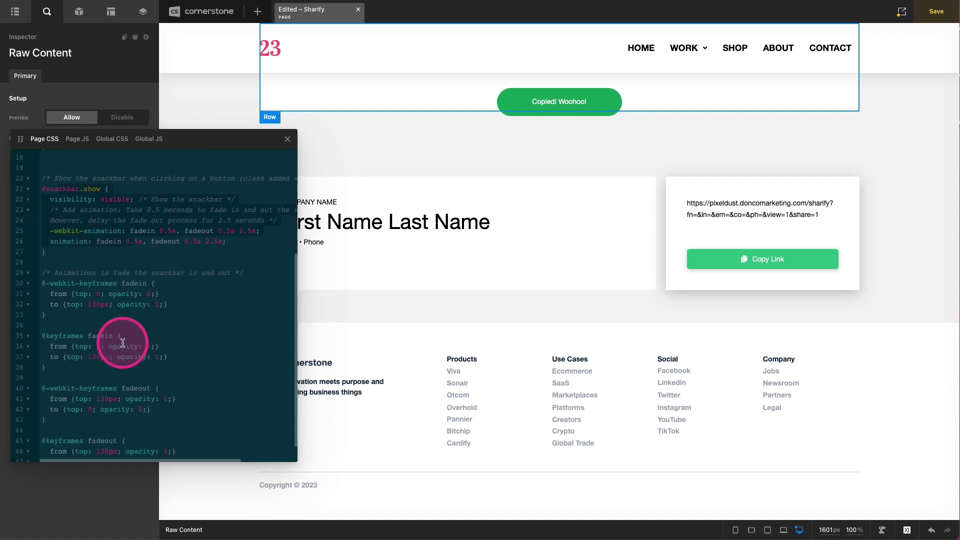
left_click(129, 416, "shift")
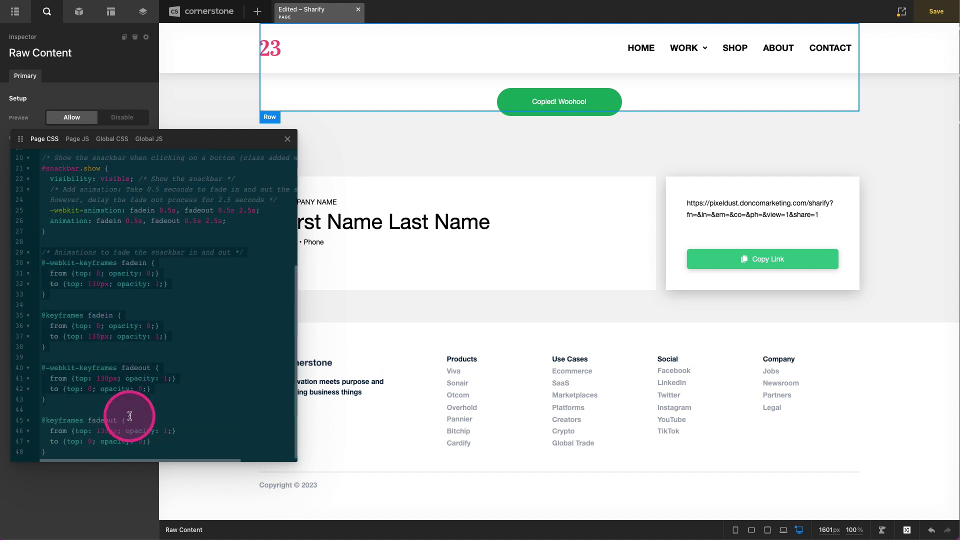
scroll(133, 413, "up", 2)
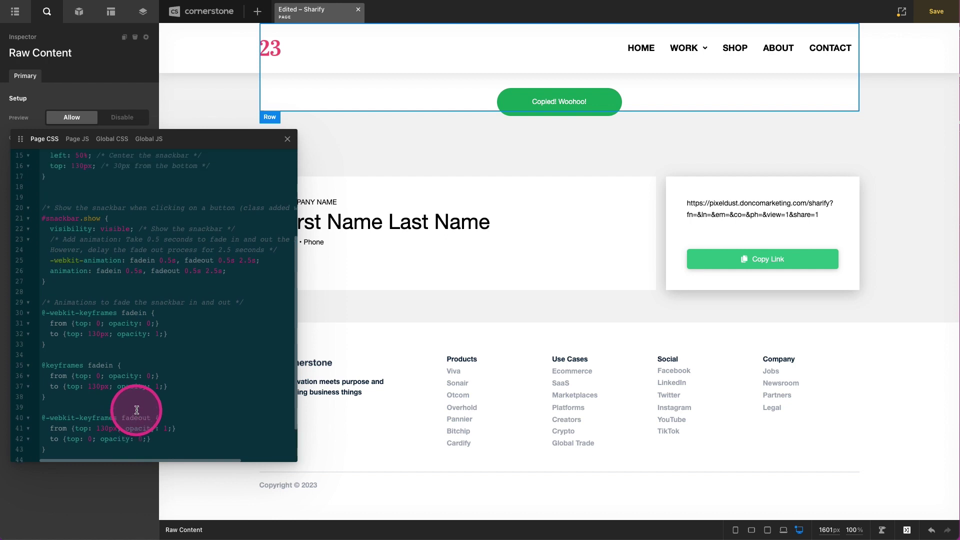
scroll(167, 326, "up", 2)
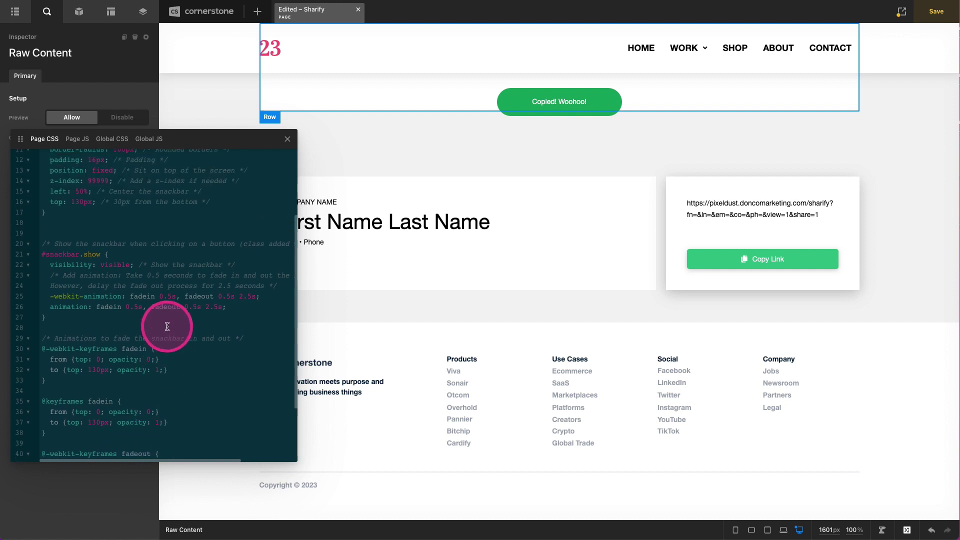
scroll(167, 326, "up", 5)
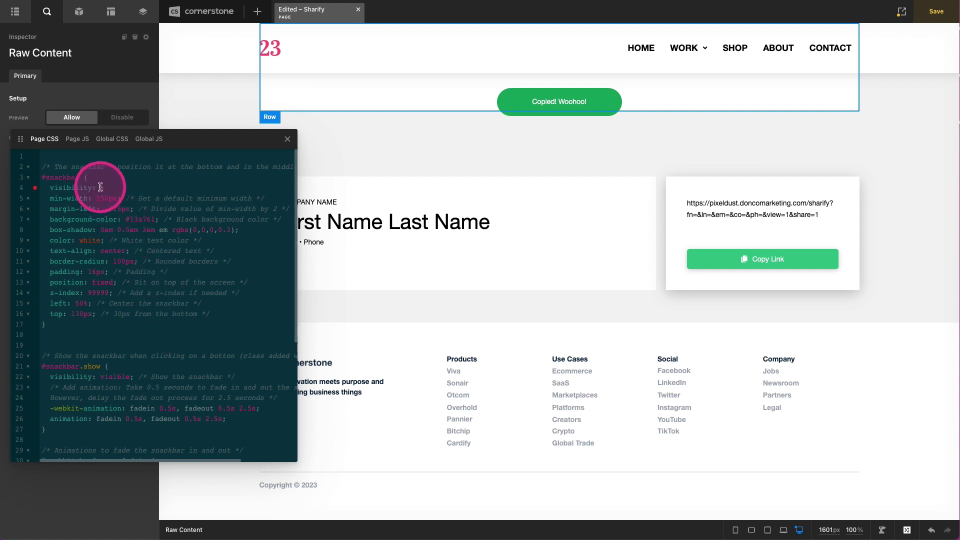
- Set the #snackbar visibility back to hidden and close the Page CSS editor
left_click(100, 187)
type("hidde")
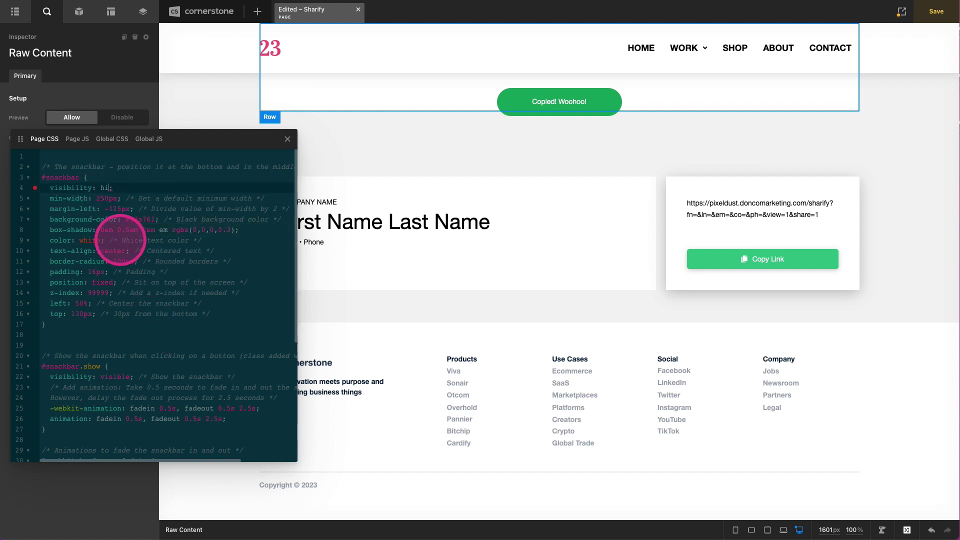
type("n")
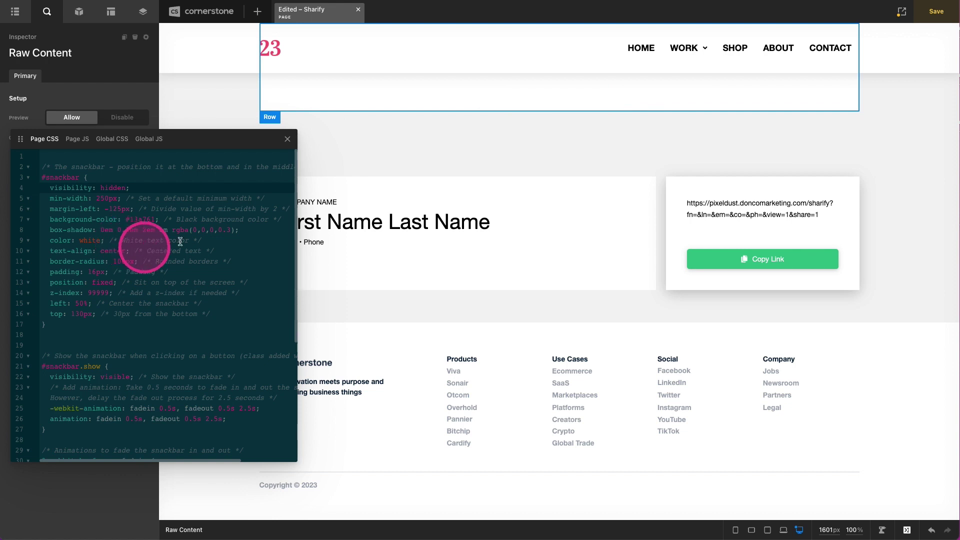
left_click(288, 139)
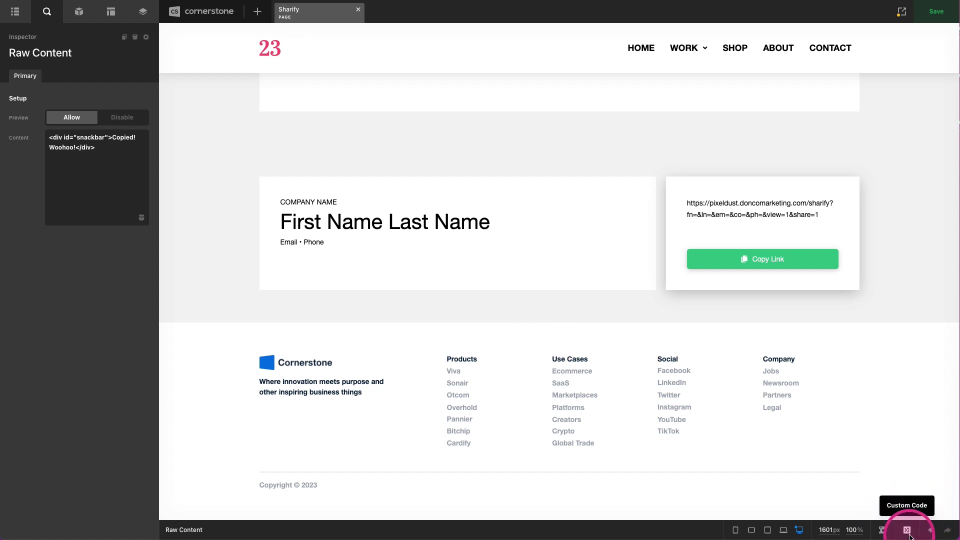
- Open Custom Code on the Global JS tab showing the CopyToClipboard function
left_click(908, 533)
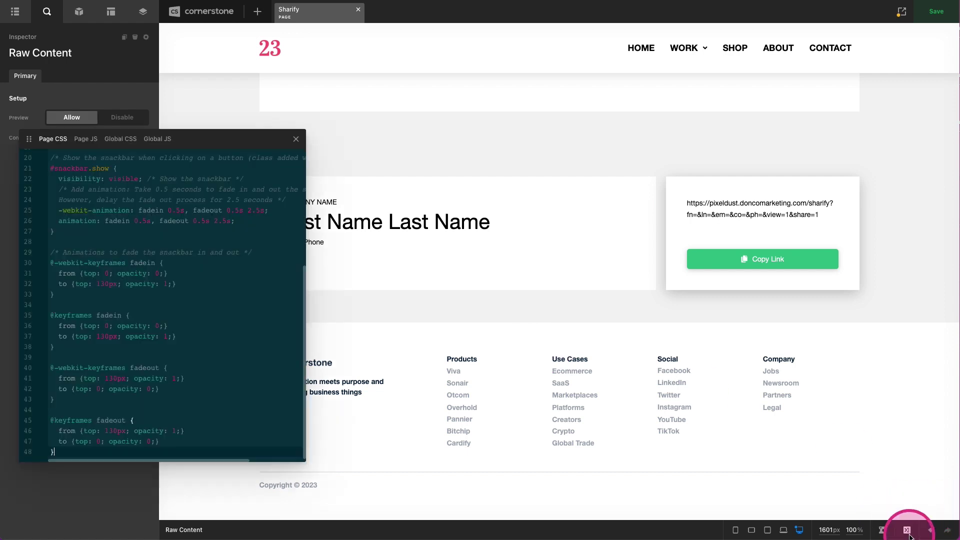
left_click(89, 144)
left_click(122, 141)
left_click(164, 143)
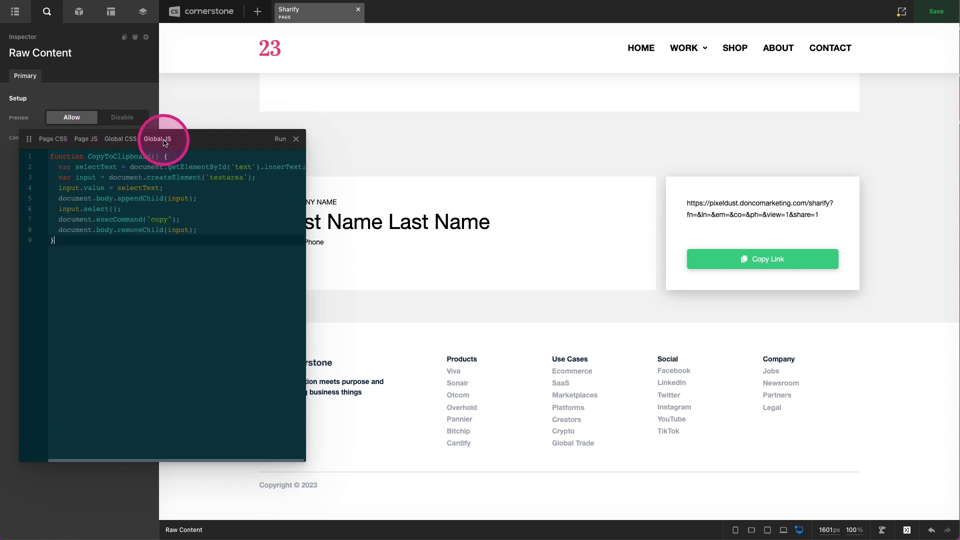
- Paste the snackbar show and 3-second setTimeout code after removeChild(input); in CopyToClipboard
left_click(216, 230)
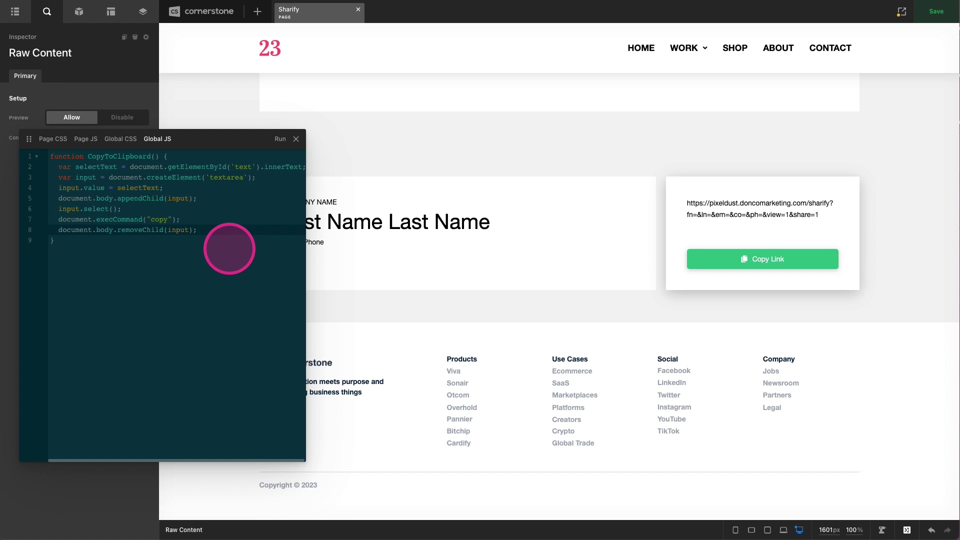
key("Return")
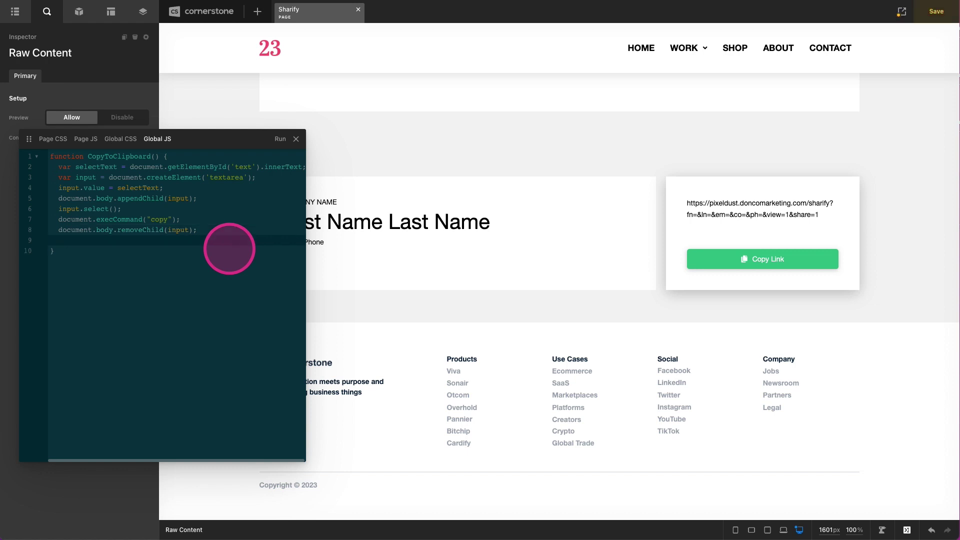
key("ctrl+v")
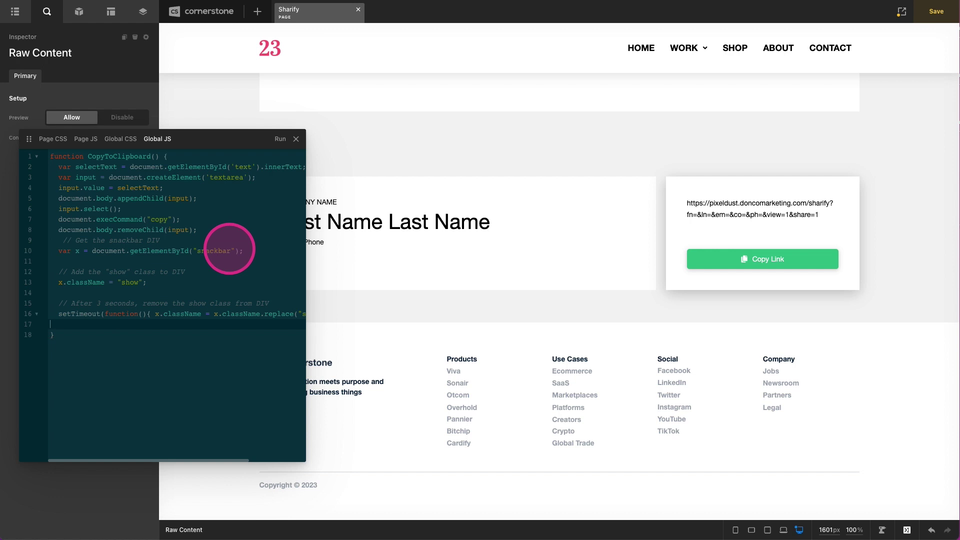
key("BackSpace")
left_click(70, 250)
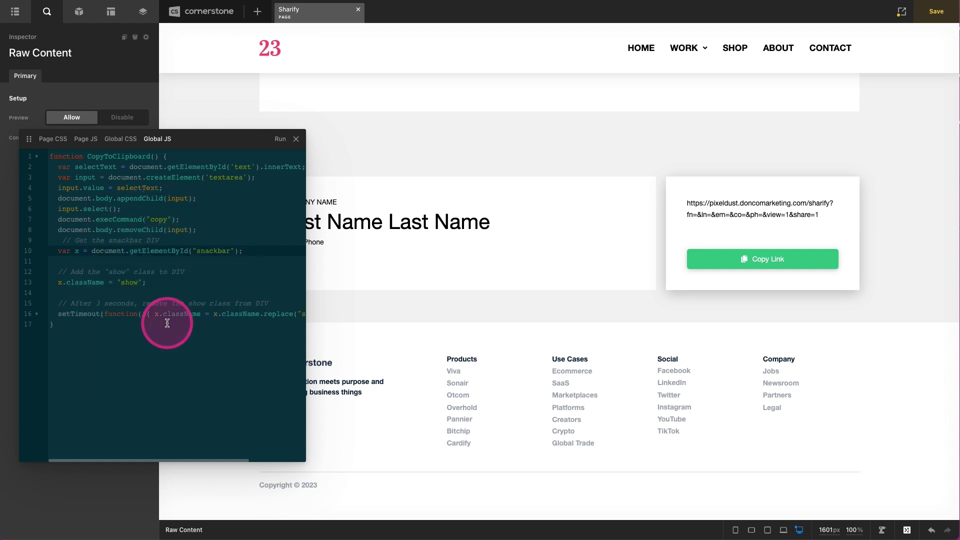
scroll(167, 321, "right", 3)
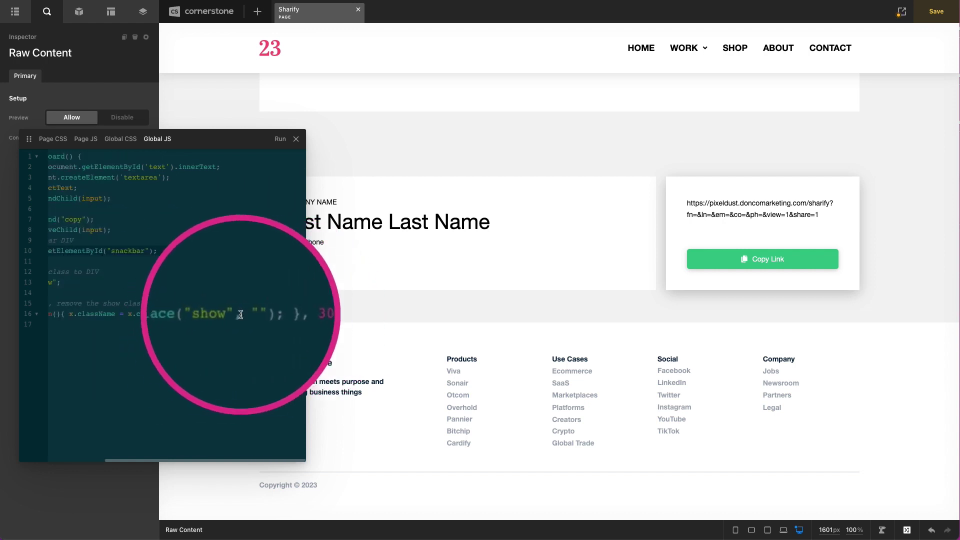
scroll(225, 317, "left", 3)
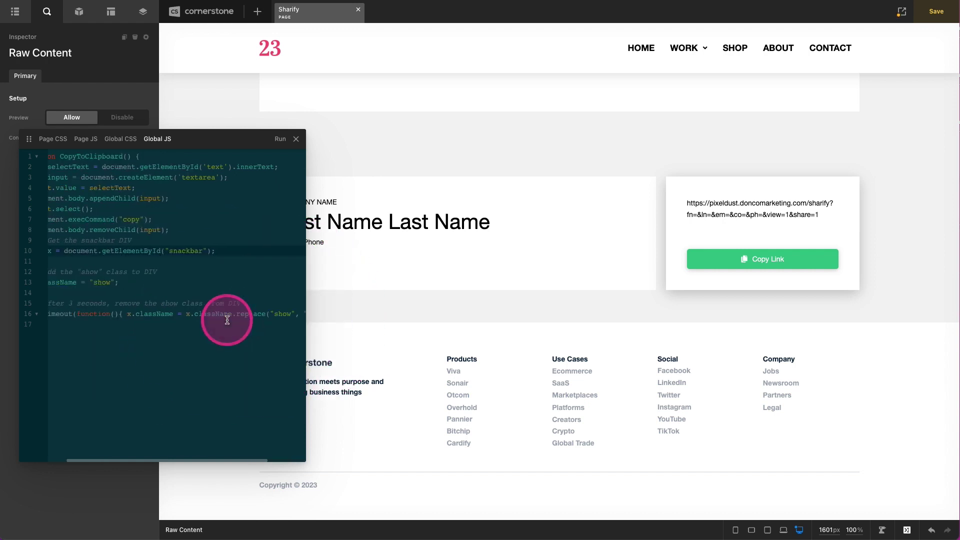
left_click(296, 139)
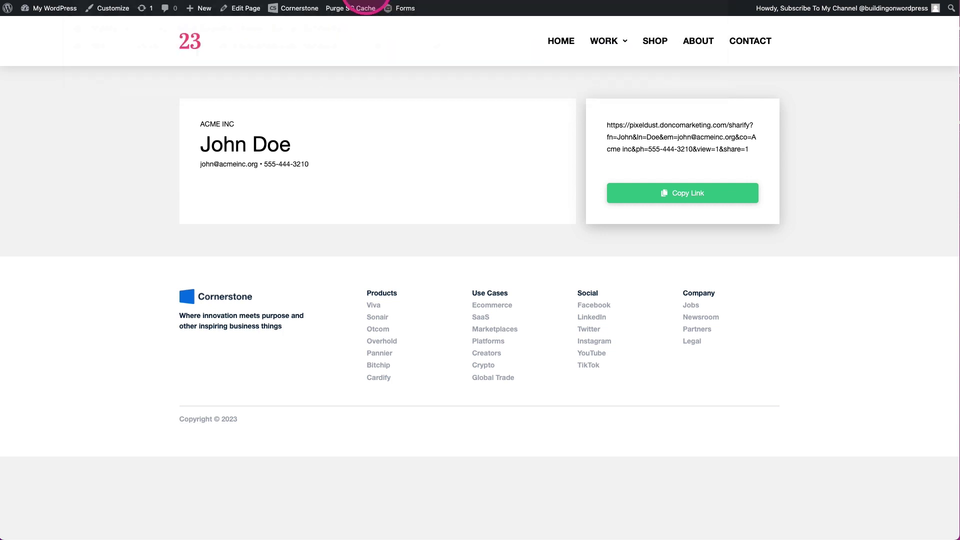
- Reload the live Sharify page in the browser
key("Return")
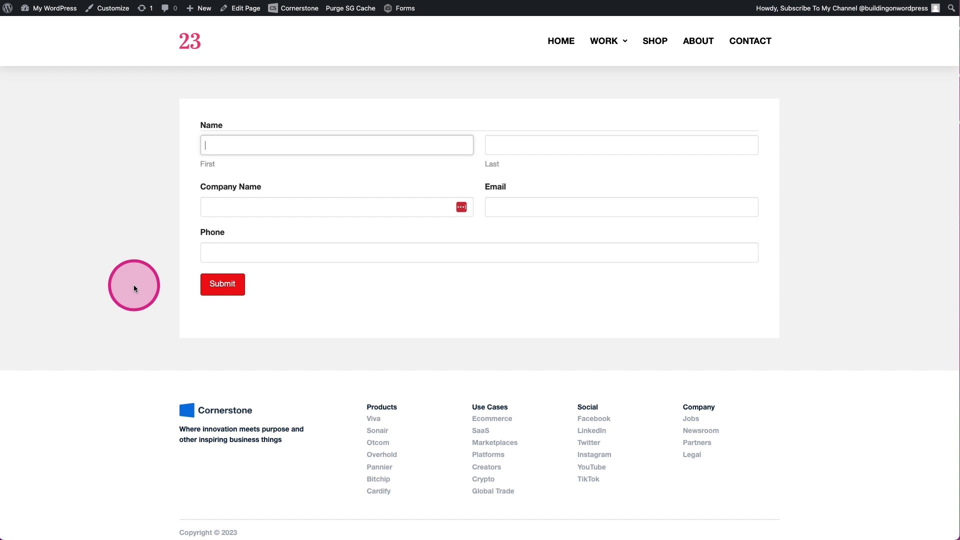
- Enter a sample first and last name, company Acme, an e-mail and phone number, then submit
type("Sally")
key("Tab")
type("Sue")
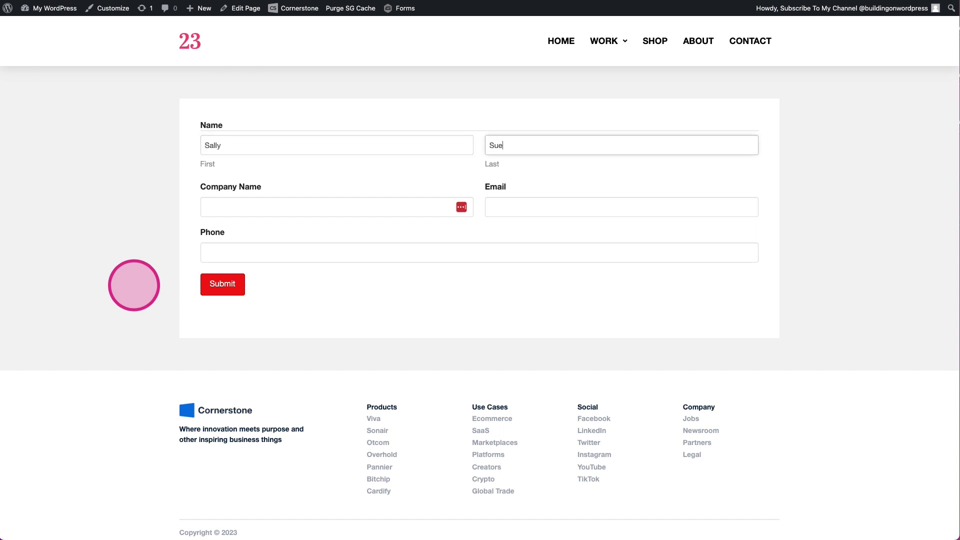
key("Tab")
type("Acme")
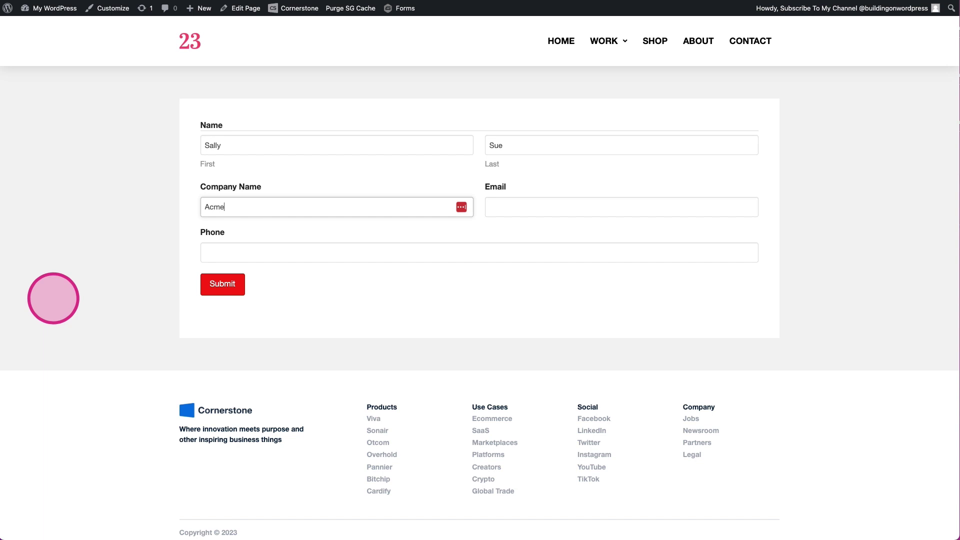
key("Tab")
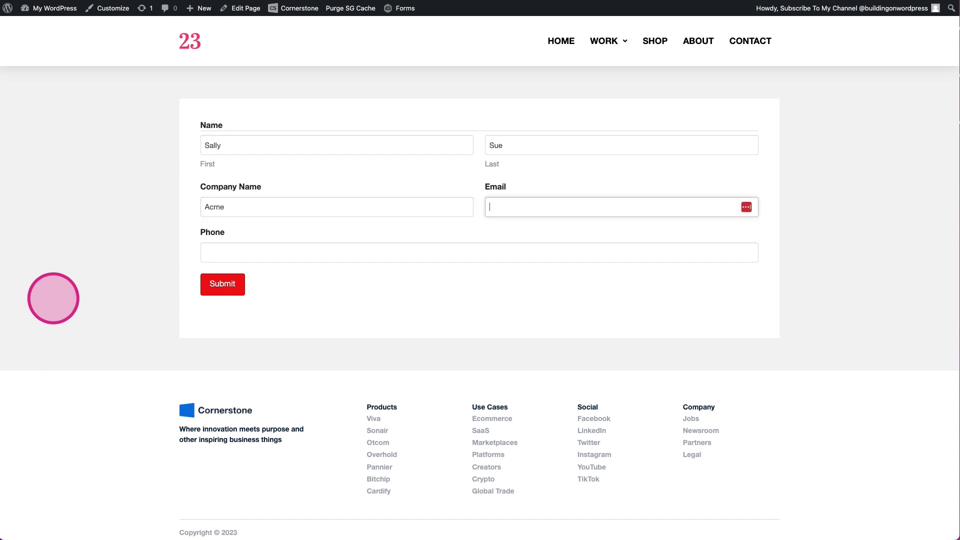
left_click(251, 259)
type("111222345")
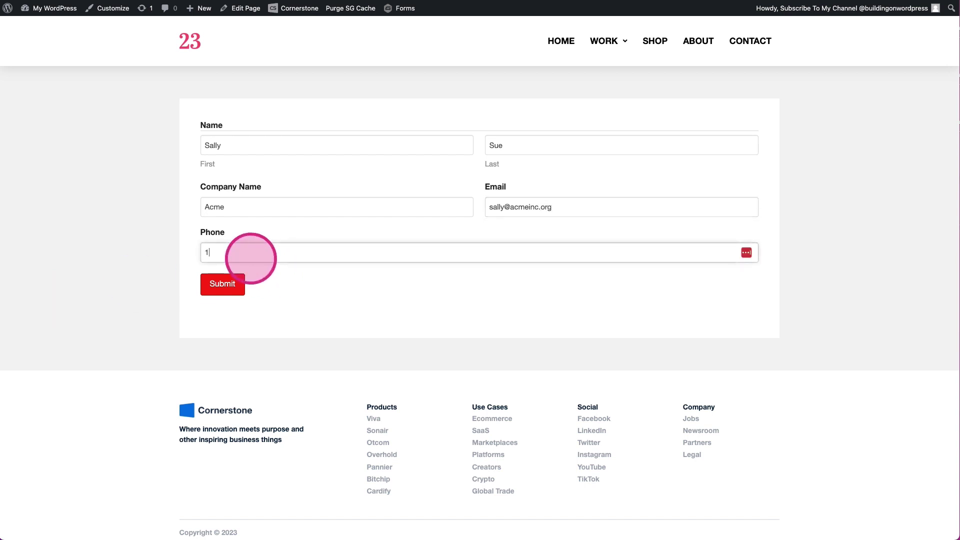
type("6")
left_click(208, 284)
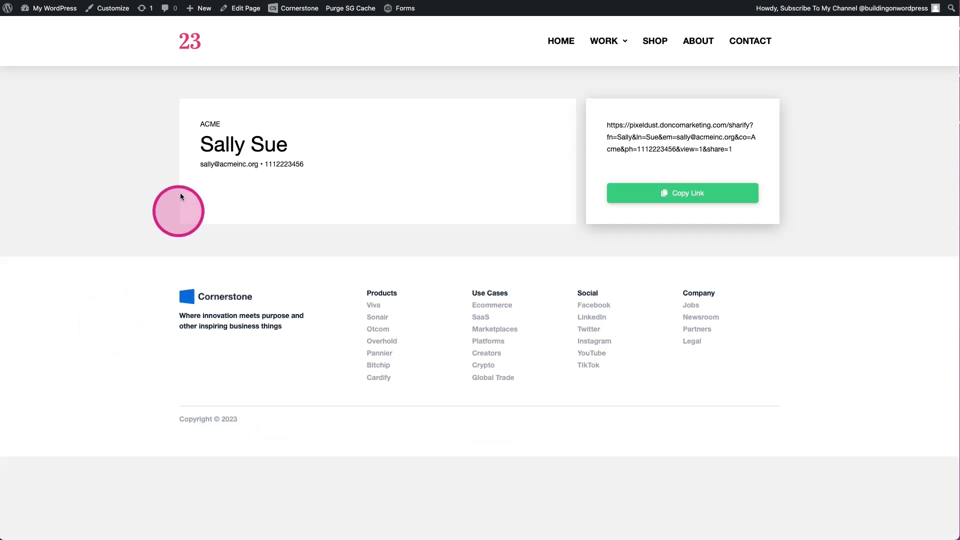
- Copy the card's share link with the green Copy Link button, triggering the Copied! Woohoo! snackbar
left_click_drag(200, 121, 343, 180)
left_click(331, 199)
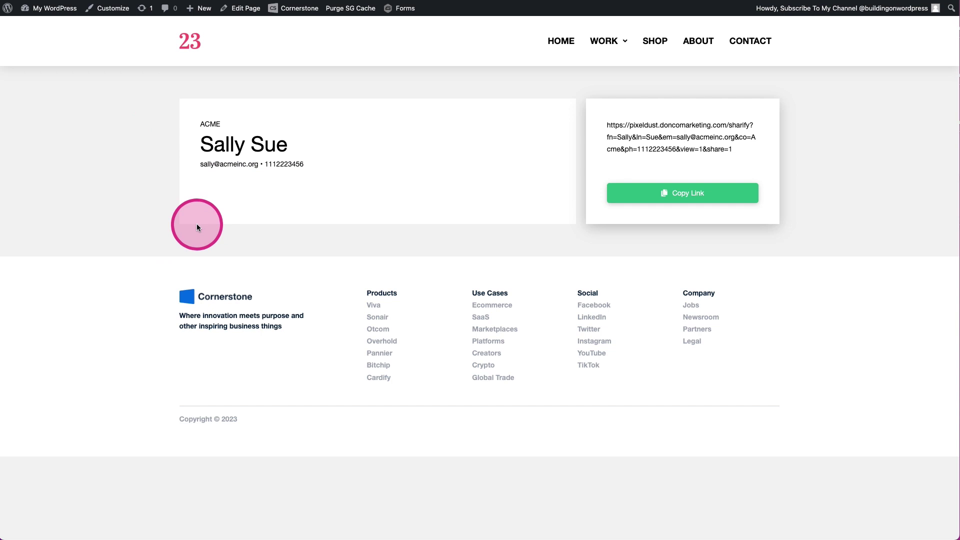
left_click(687, 196)
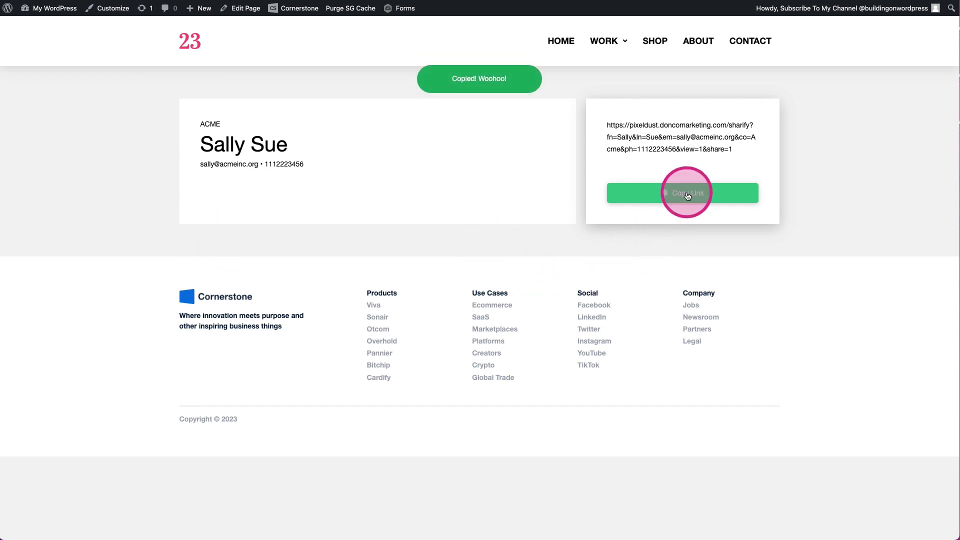